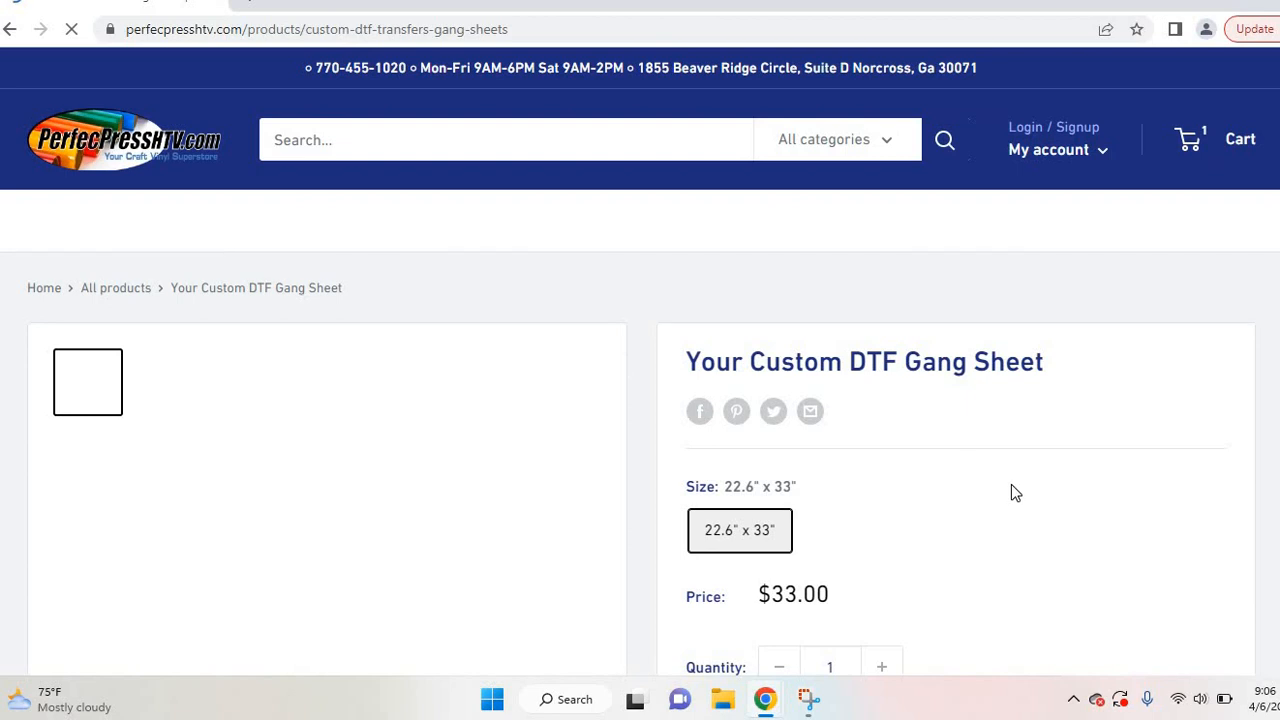
# Step: Scroll the 22.6" x 33" gang sheet product page and launch the designer with Create DTF Sheet Here
pyautogui.scroll(-1, 1011, 484)
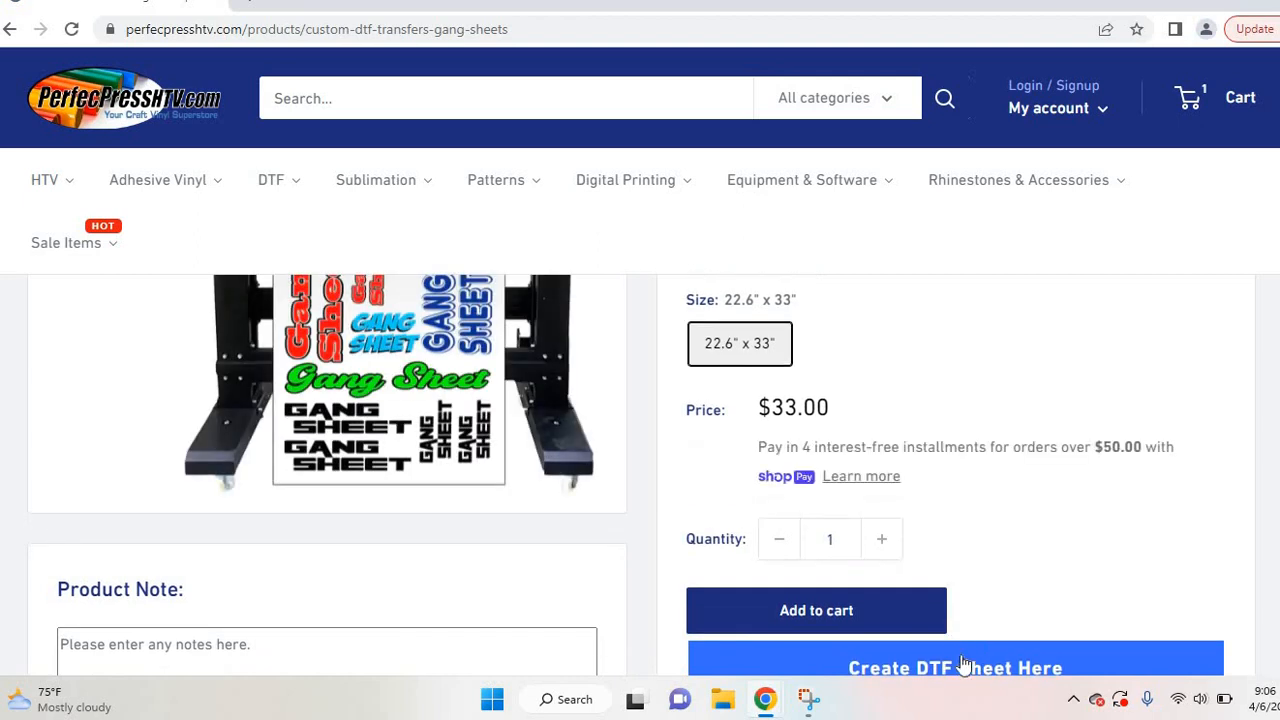
pyautogui.click(966, 666)
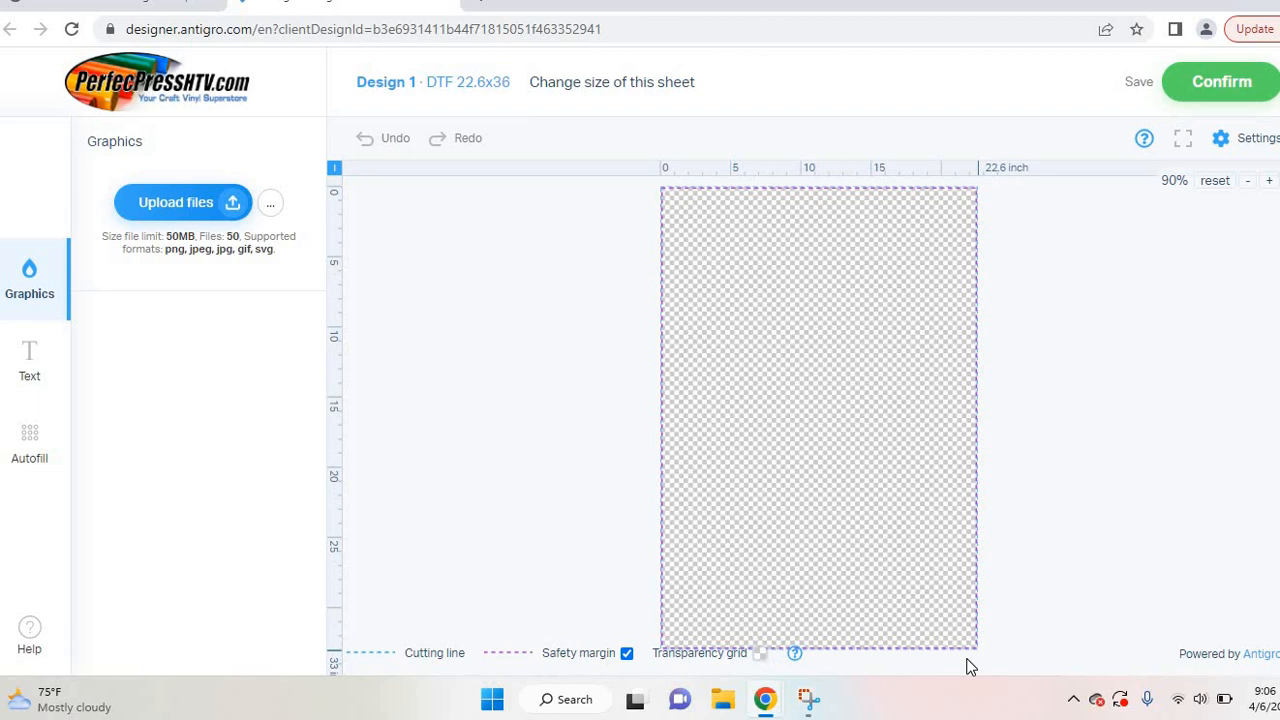
# Step: Upload the 'unnamed' image from Downloads
pyautogui.click(180, 218)
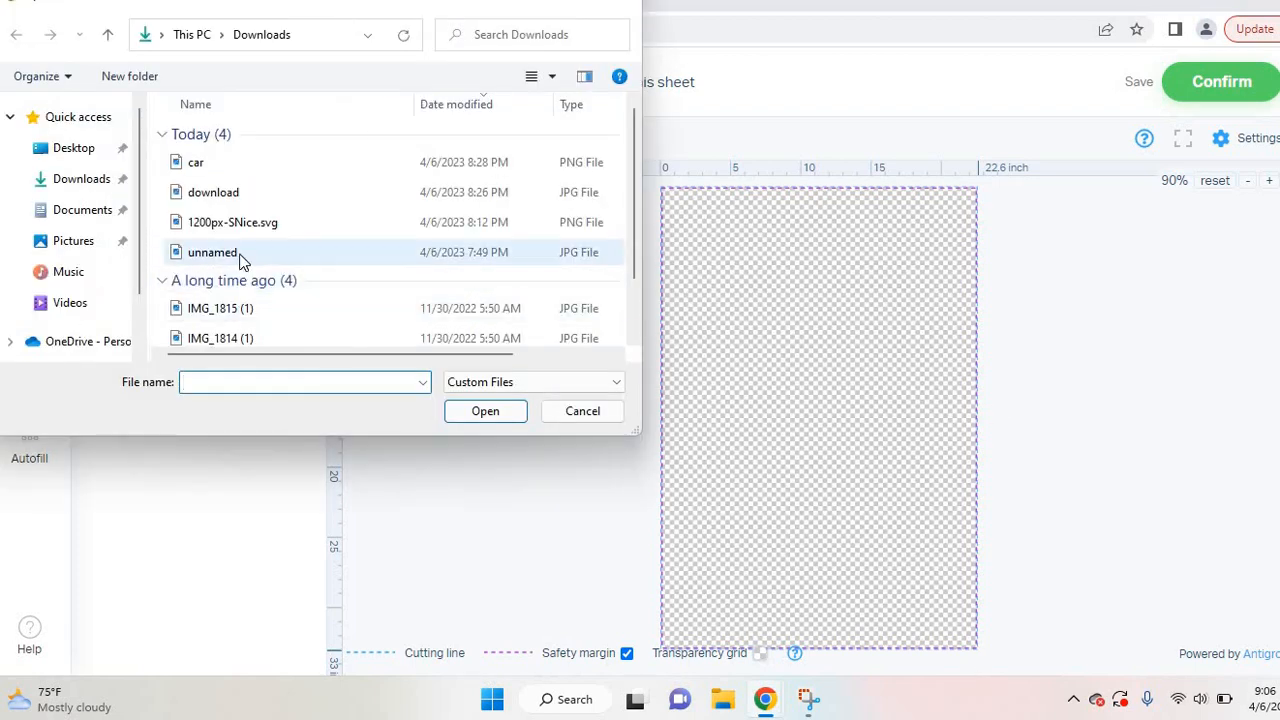
pyautogui.click(240, 254)
pyautogui.click(474, 414)
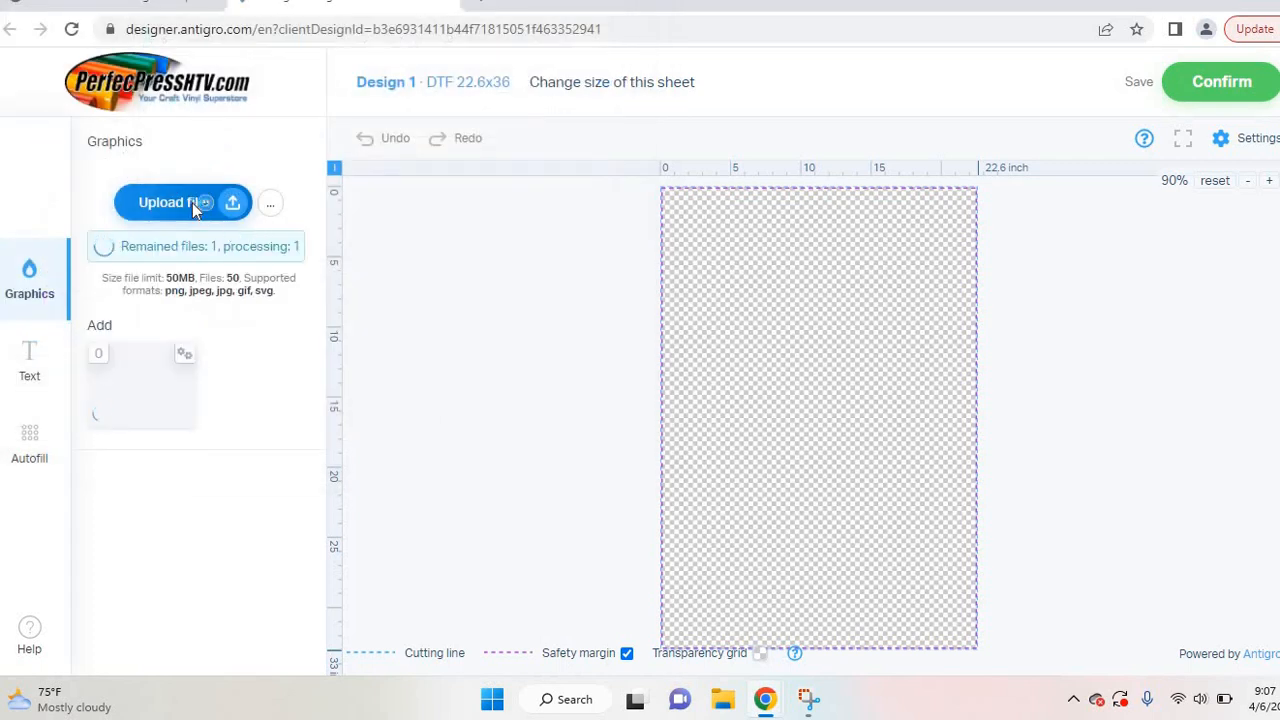
# Step: Upload 1200px-SNice.svg as a second graphic
pyautogui.click(205, 215)
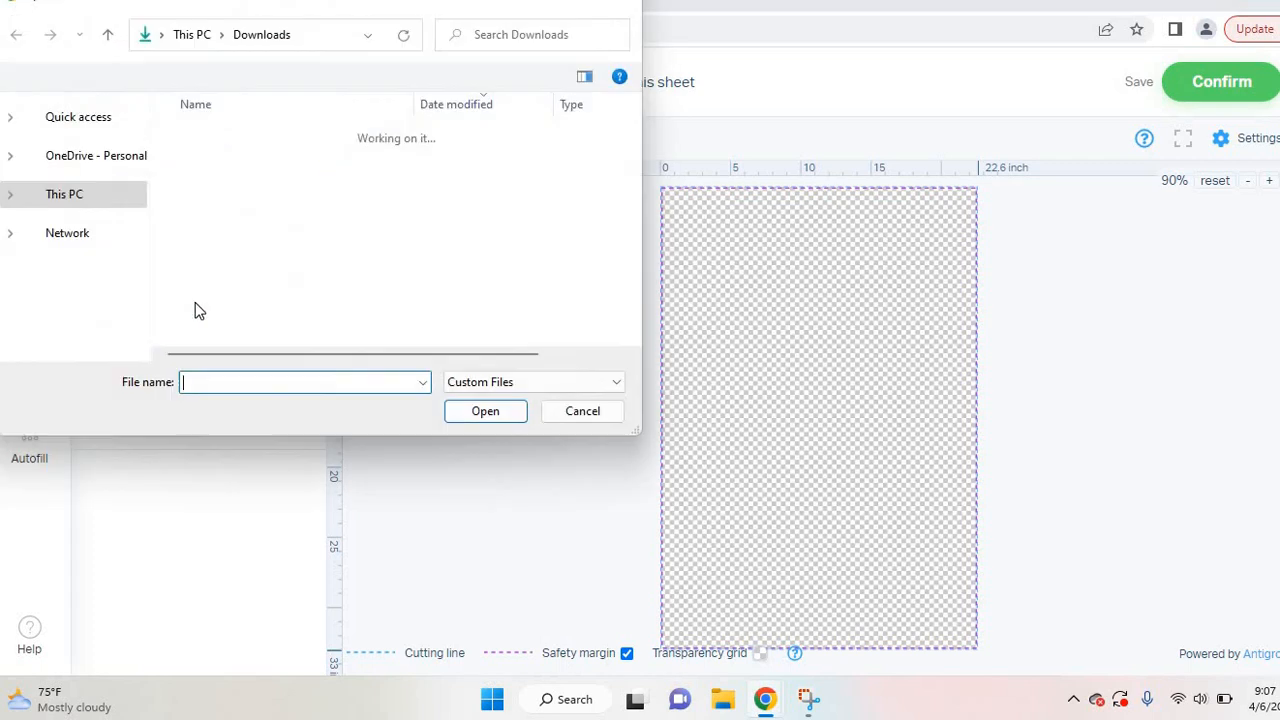
pyautogui.click(221, 223)
pyautogui.click(485, 410)
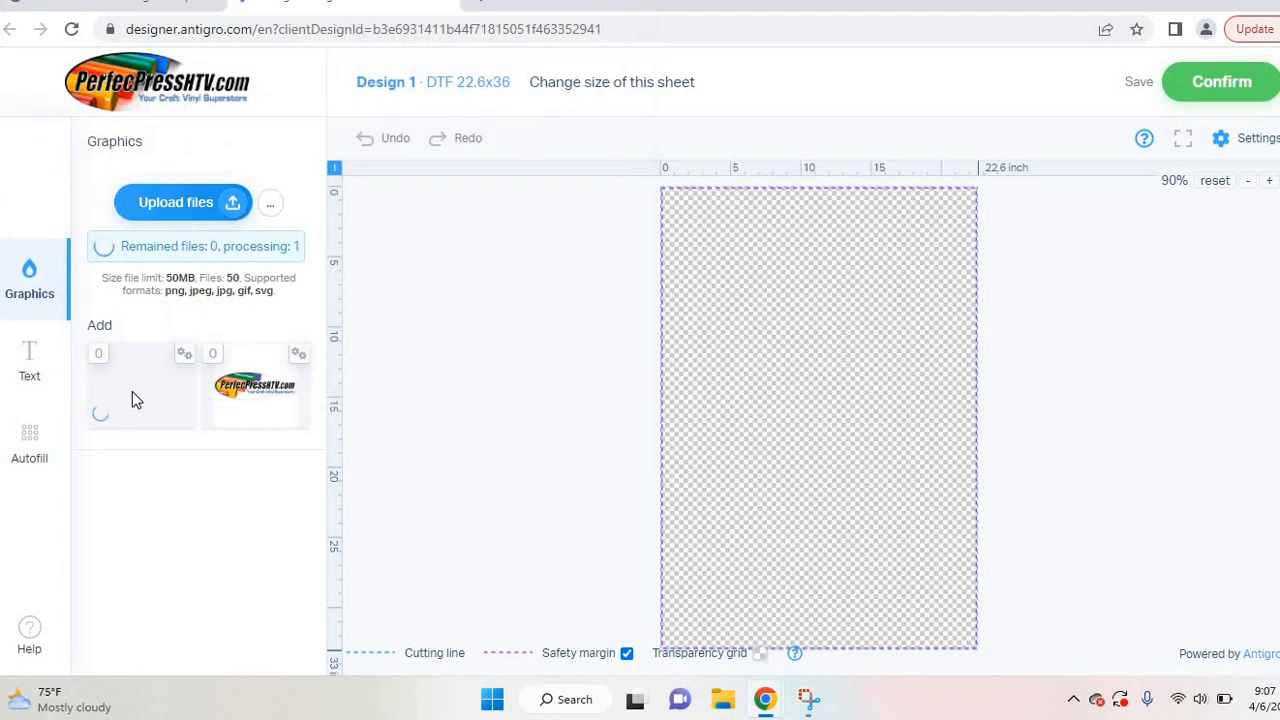
# Step: Add the smiley graphic and drag it into the sheet's top-left corner
pyautogui.click(145, 363)
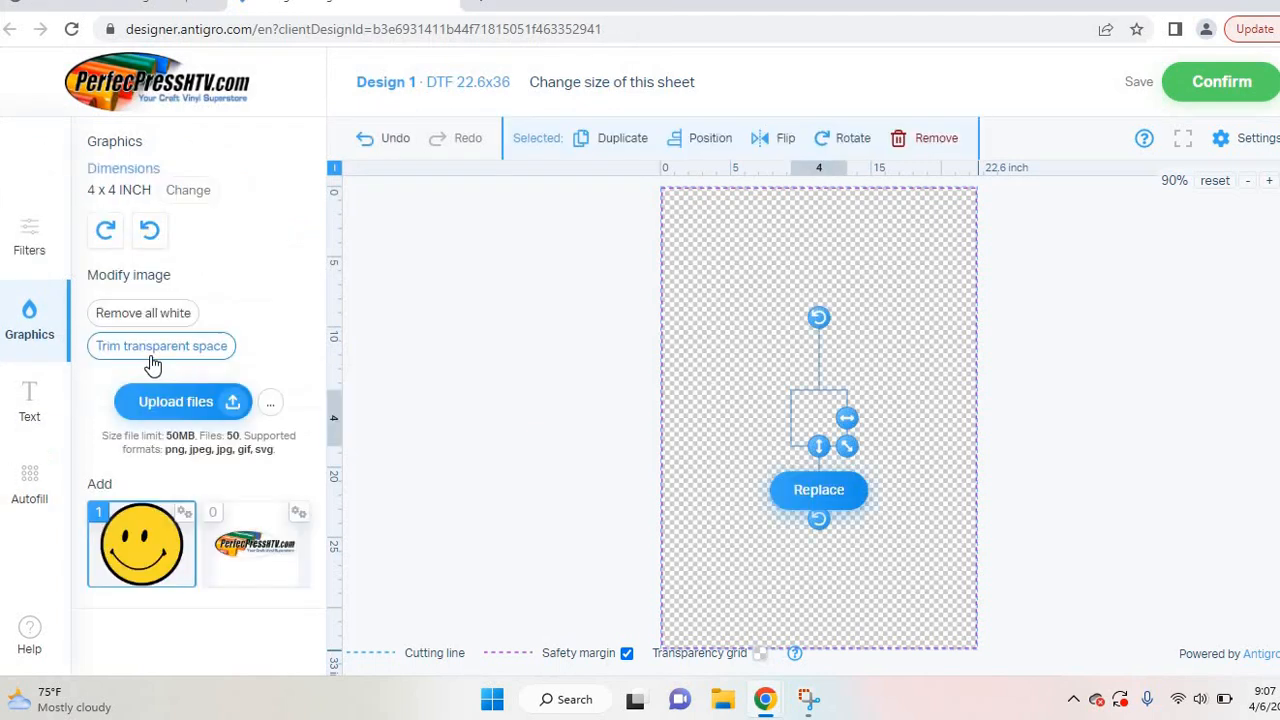
pyautogui.moveTo(804, 408); pyautogui.dragTo(690, 222)
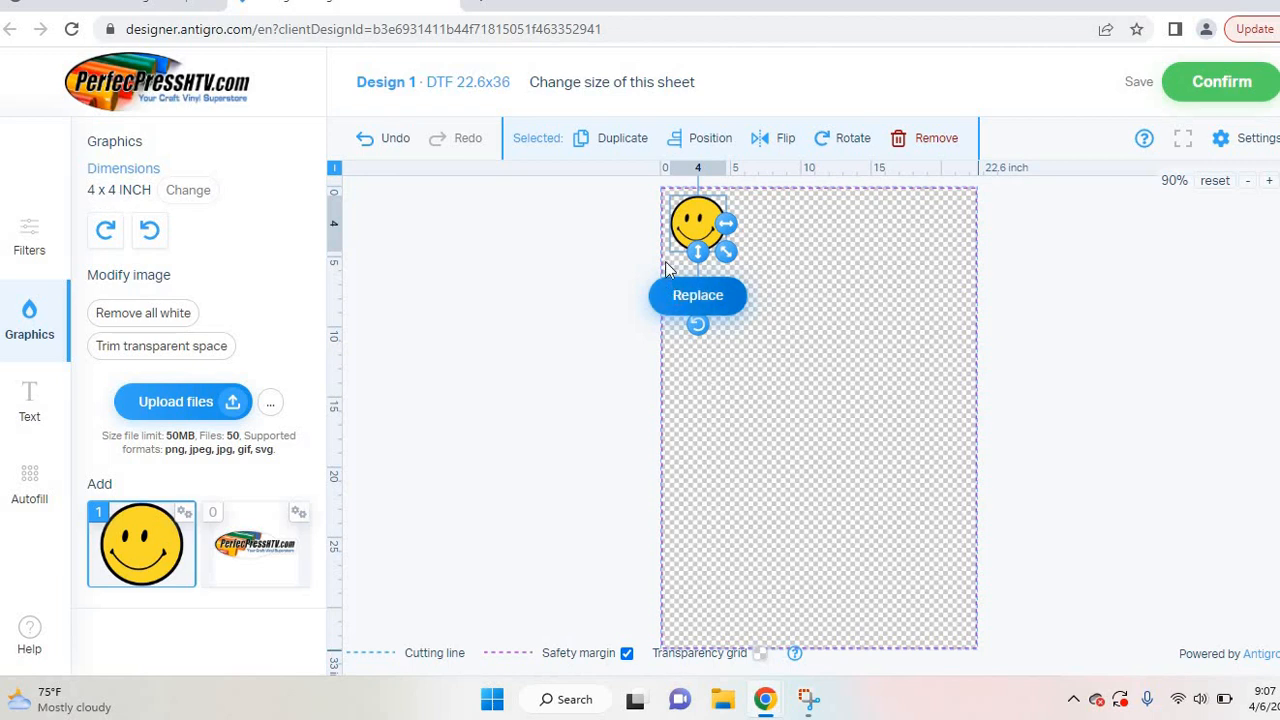
pyautogui.moveTo(697, 232)
pyautogui.mouseDown()
pyautogui.moveTo(694, 222)
pyautogui.moveTo(700, 233)
pyautogui.mouseUp()
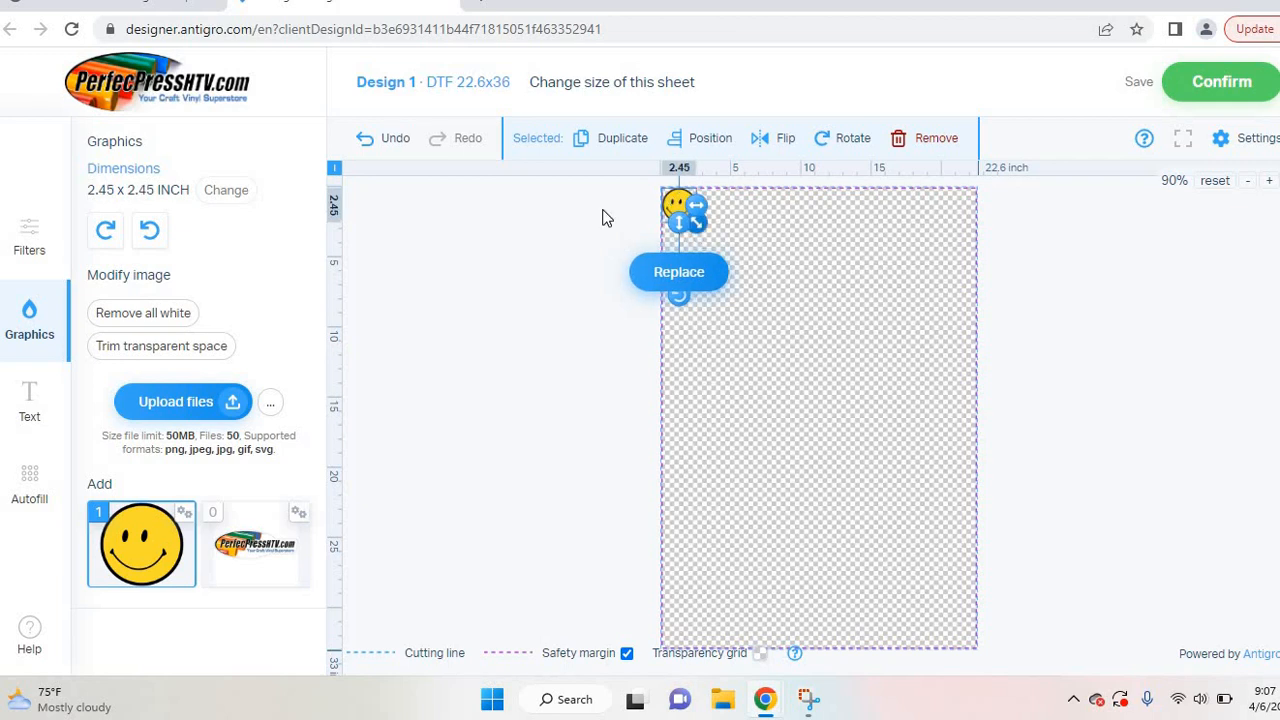
# Step: Change the smiley's width from 2.45 to 4 inches and reselect it
pyautogui.click(226, 190)
pyautogui.doubleClick(210, 180)
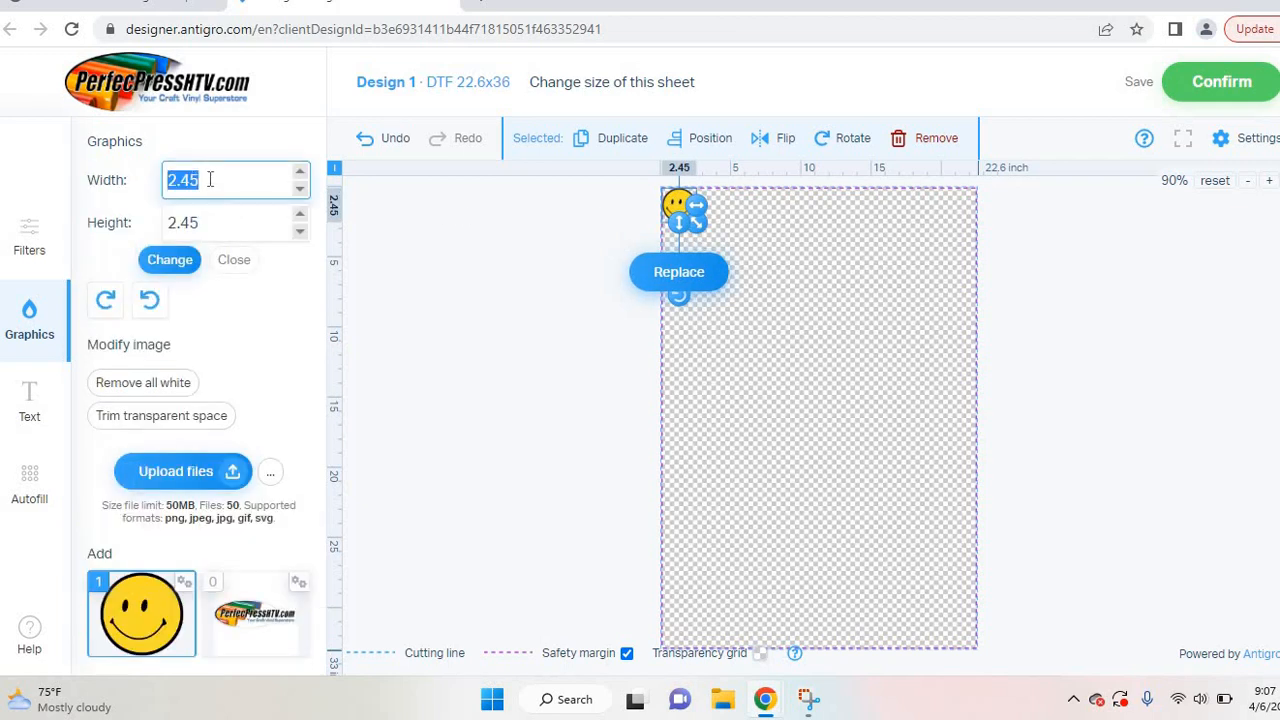
pyautogui.write('4')
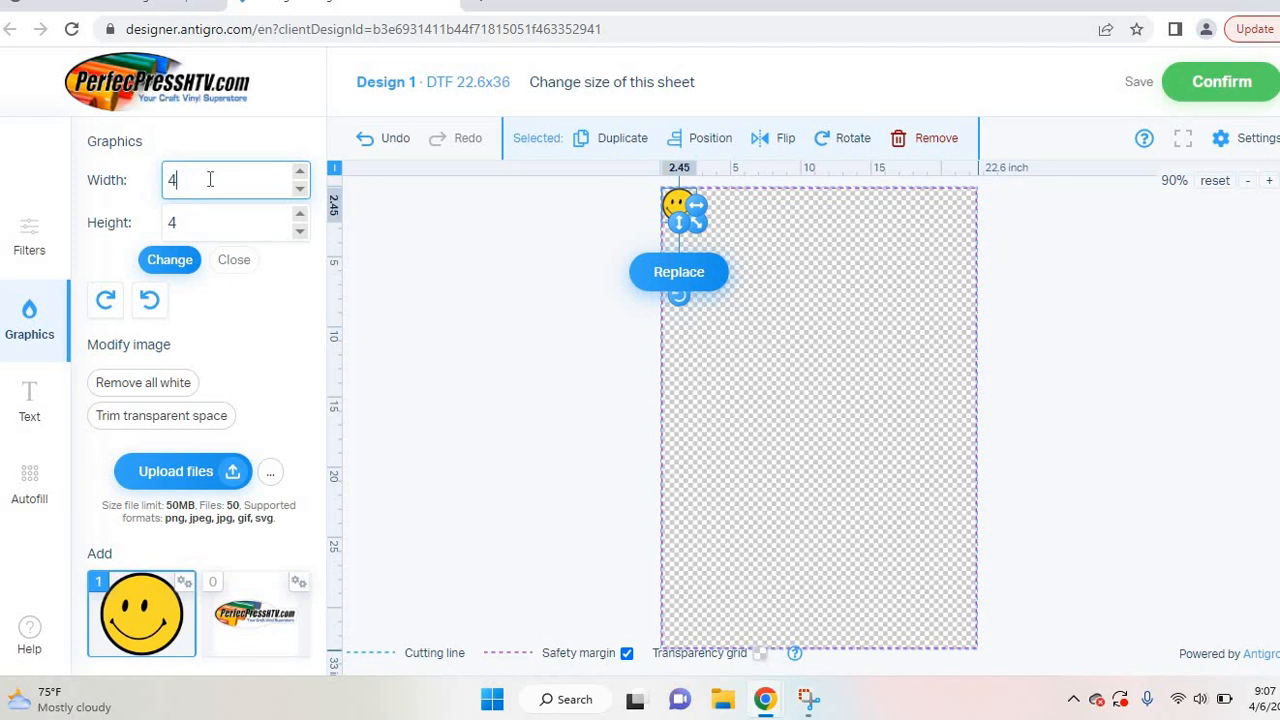
pyautogui.click(178, 262)
pyautogui.click(898, 333)
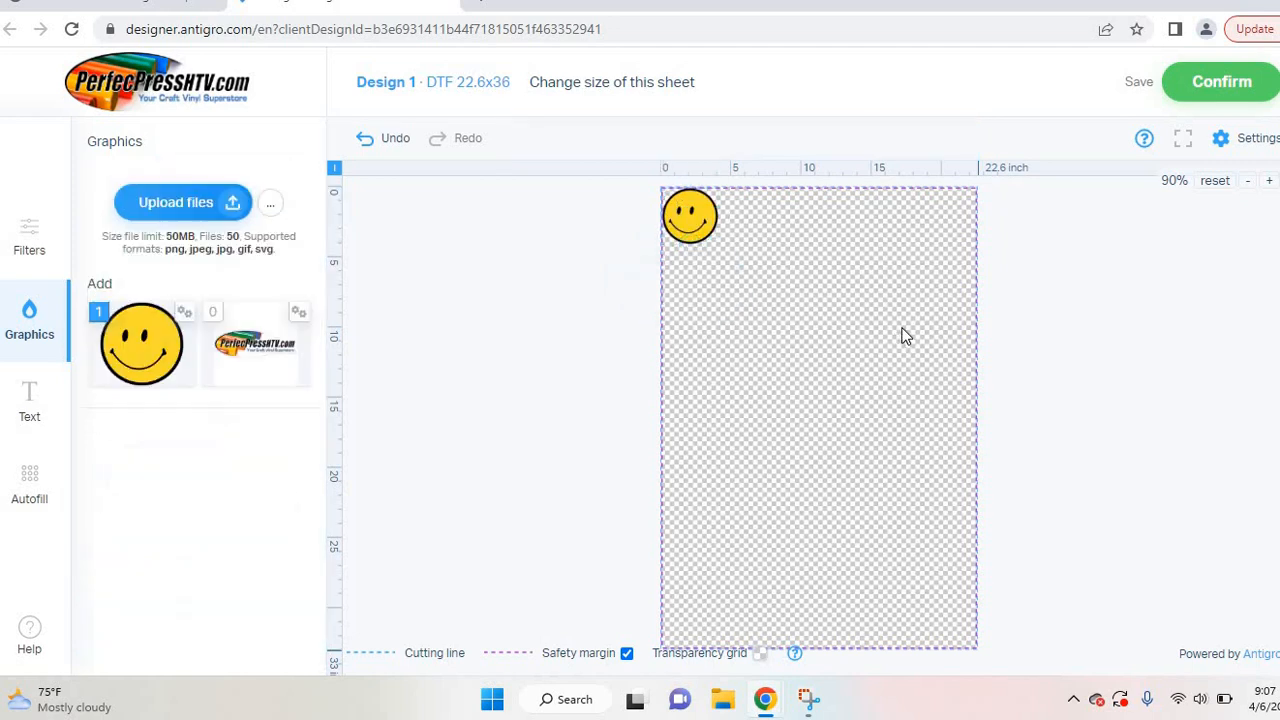
pyautogui.click(688, 229)
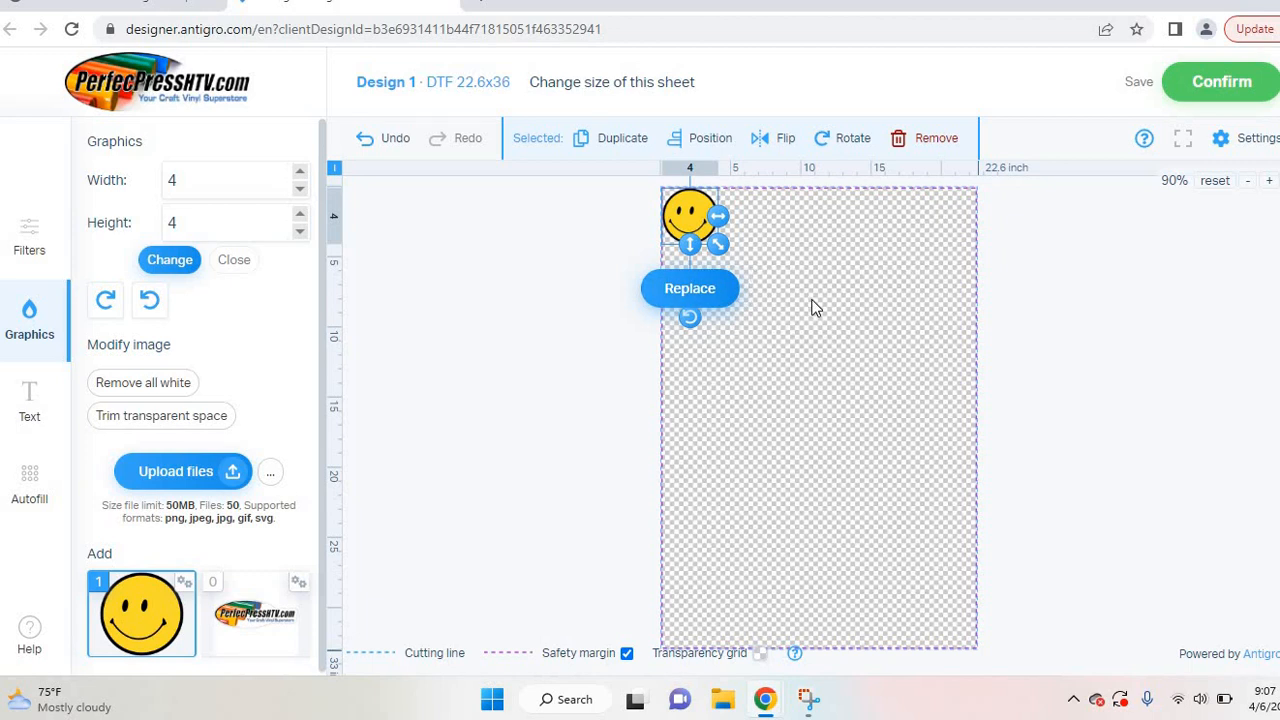
# Step: Duplicate the smiley repeatedly to build a stack of copies
pyautogui.doubleClick(622, 140)
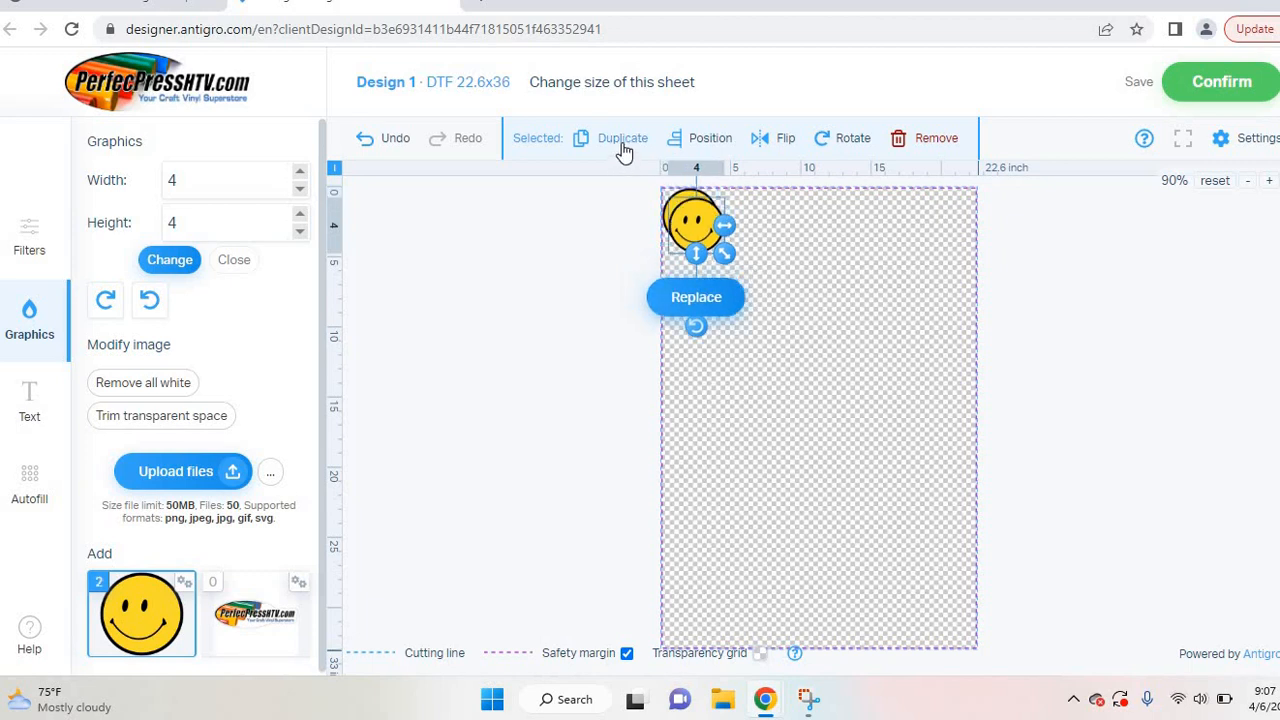
pyautogui.tripleClick(622, 140)
pyautogui.doubleClick(622, 140)
pyautogui.tripleClick(622, 140)
pyautogui.doubleClick(622, 140)
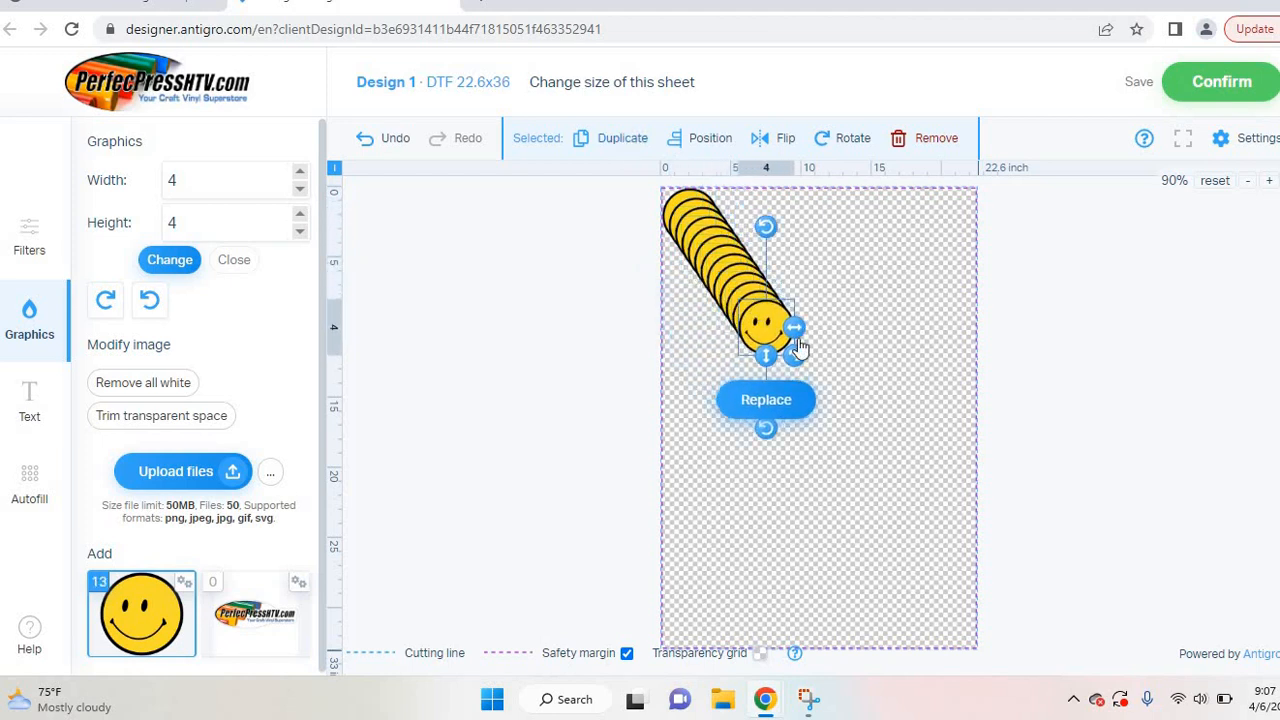
# Step: Fill the top row's right side with three smiley copies
pyautogui.moveTo(768, 318); pyautogui.dragTo(955, 208)
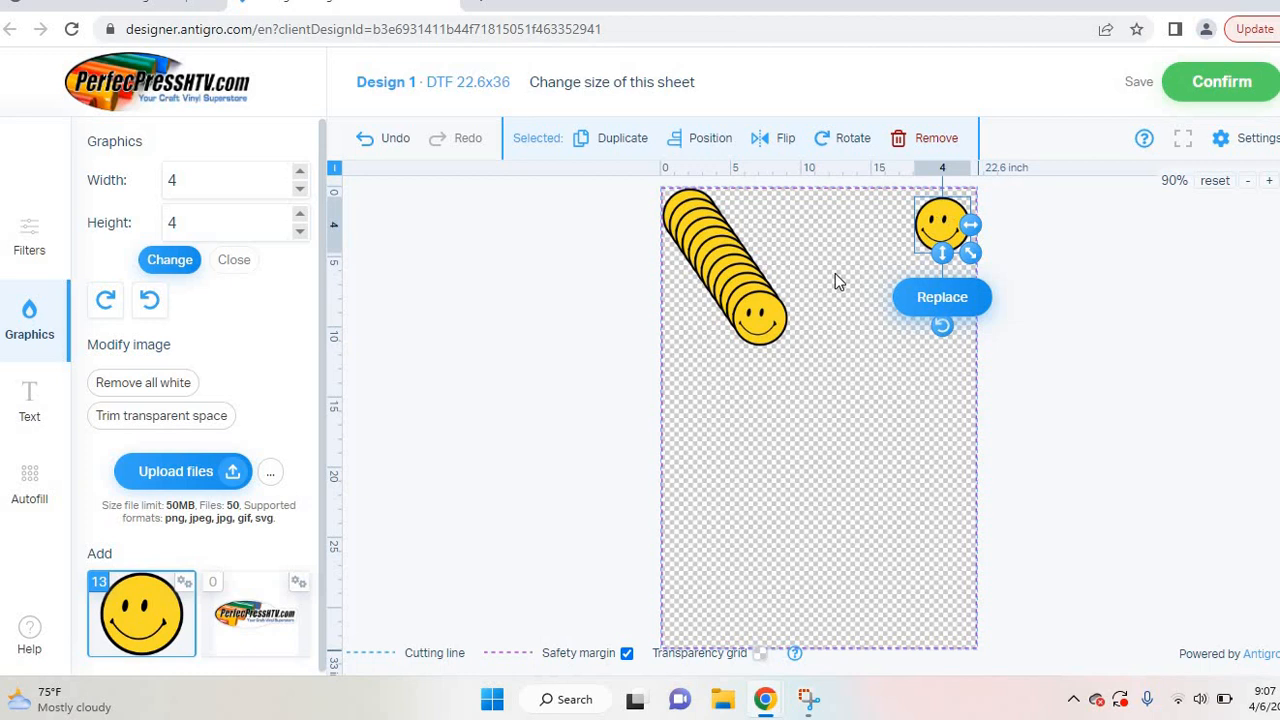
pyautogui.moveTo(775, 300); pyautogui.dragTo(897, 204)
pyautogui.click(764, 316)
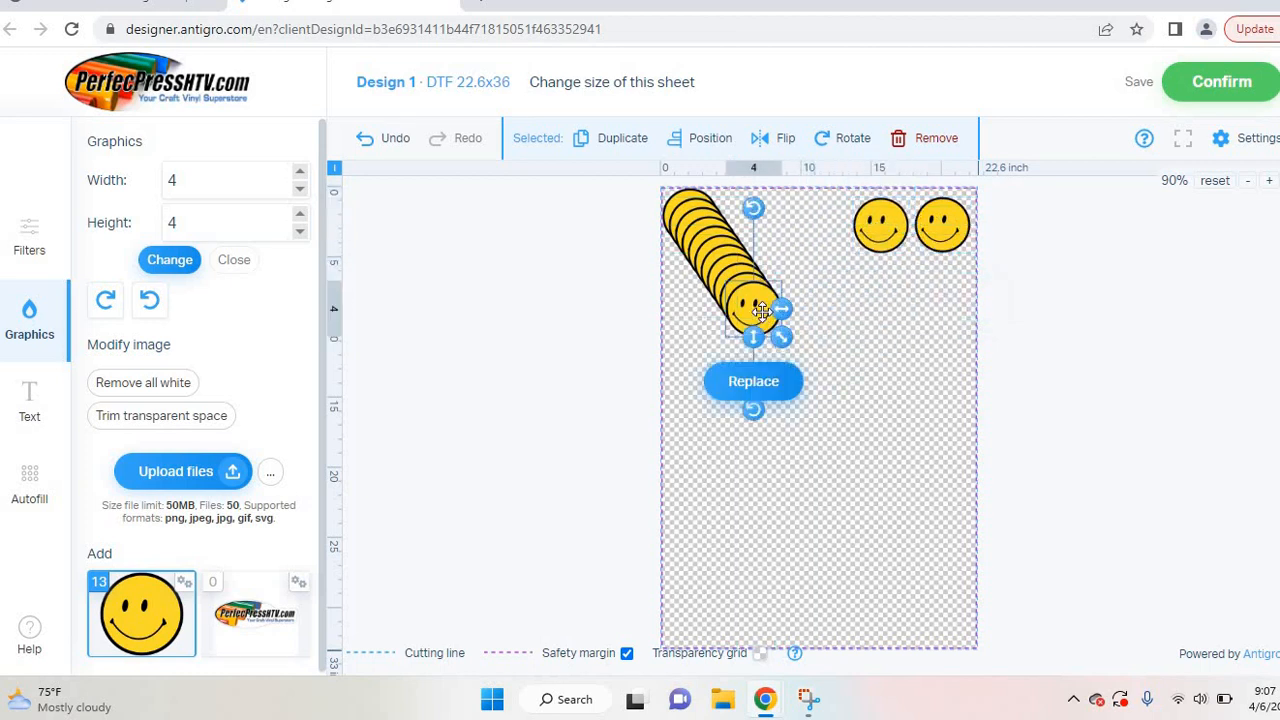
pyautogui.moveTo(755, 309); pyautogui.dragTo(818, 222)
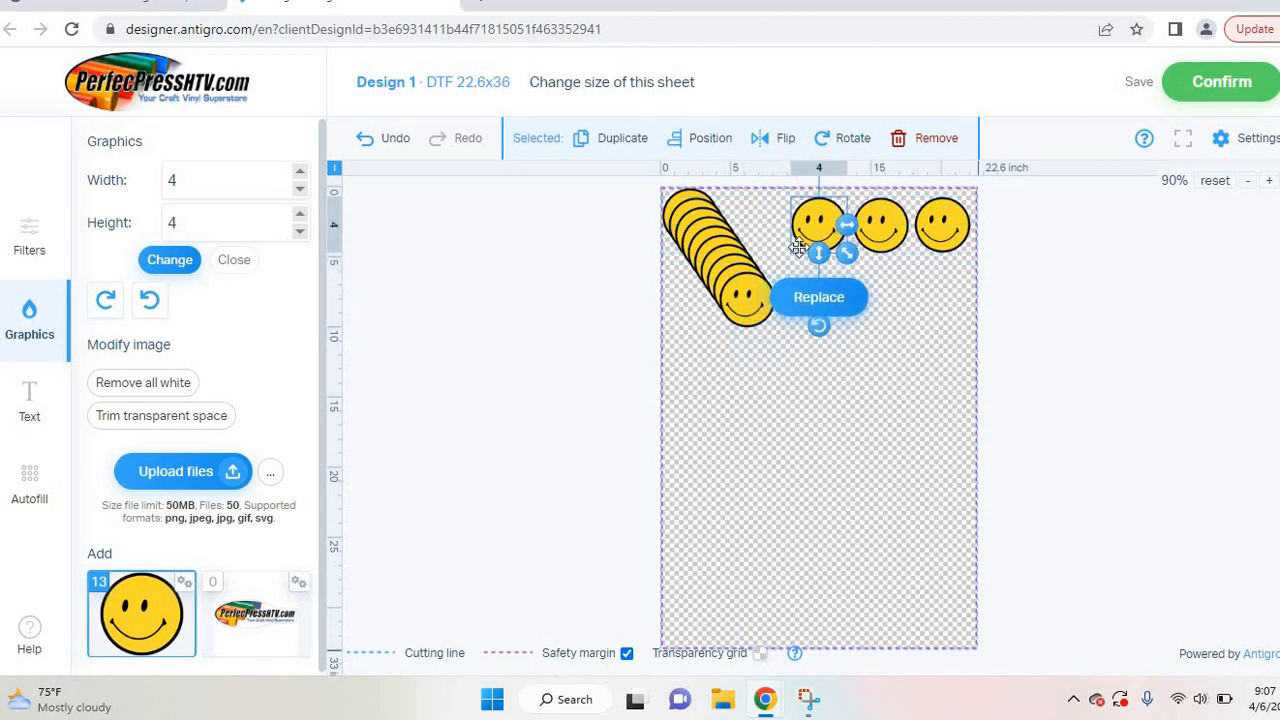
pyautogui.click(748, 310)
# Step: Place three smileys in a second row beneath the top row
pyautogui.moveTo(748, 310); pyautogui.dragTo(938, 290)
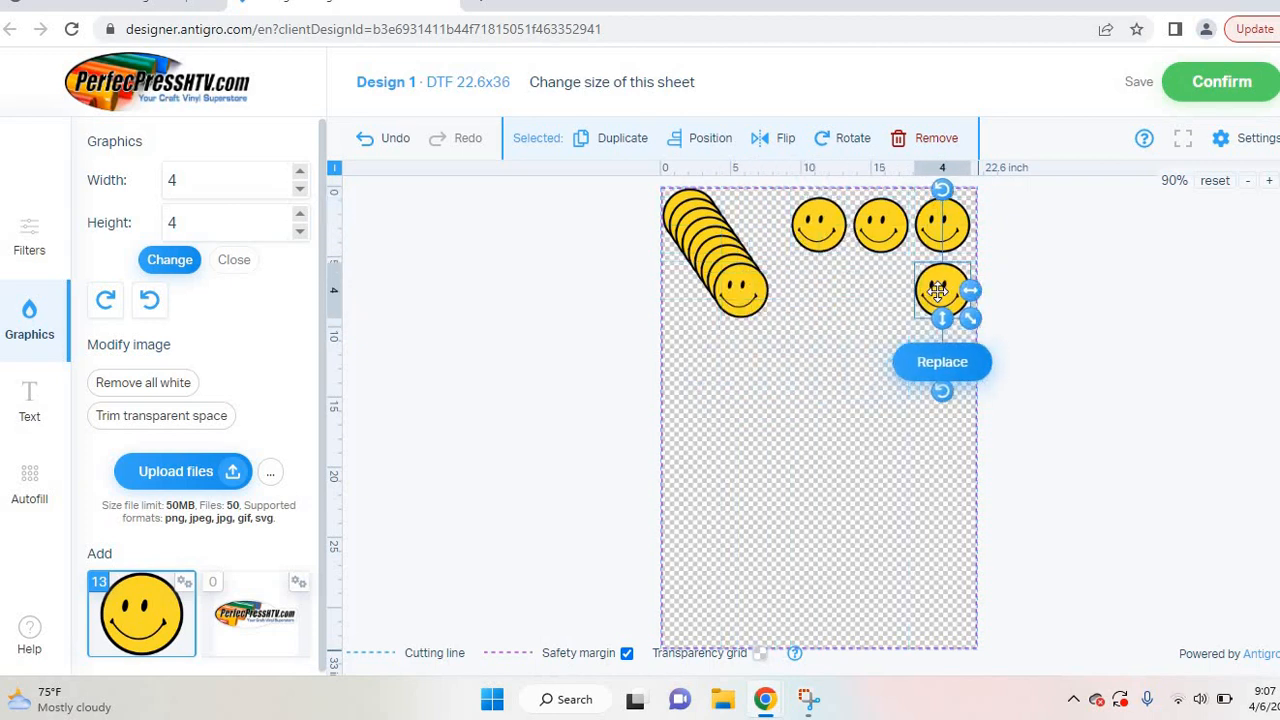
pyautogui.click(752, 305)
pyautogui.moveTo(752, 305); pyautogui.dragTo(887, 302)
pyautogui.click(755, 305)
pyautogui.moveTo(755, 305); pyautogui.dragTo(834, 306)
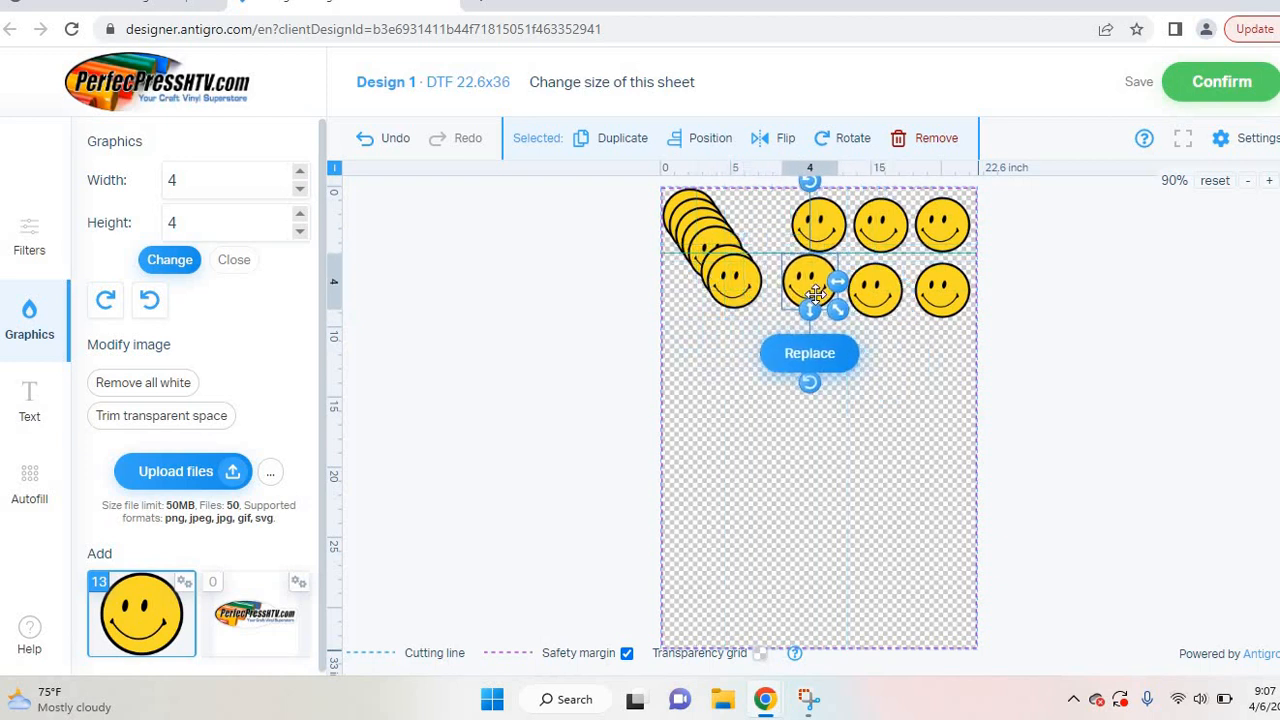
# Step: Start a third row with three smileys from the right column
pyautogui.click(740, 300)
pyautogui.moveTo(740, 300); pyautogui.dragTo(951, 366)
pyautogui.click(725, 268)
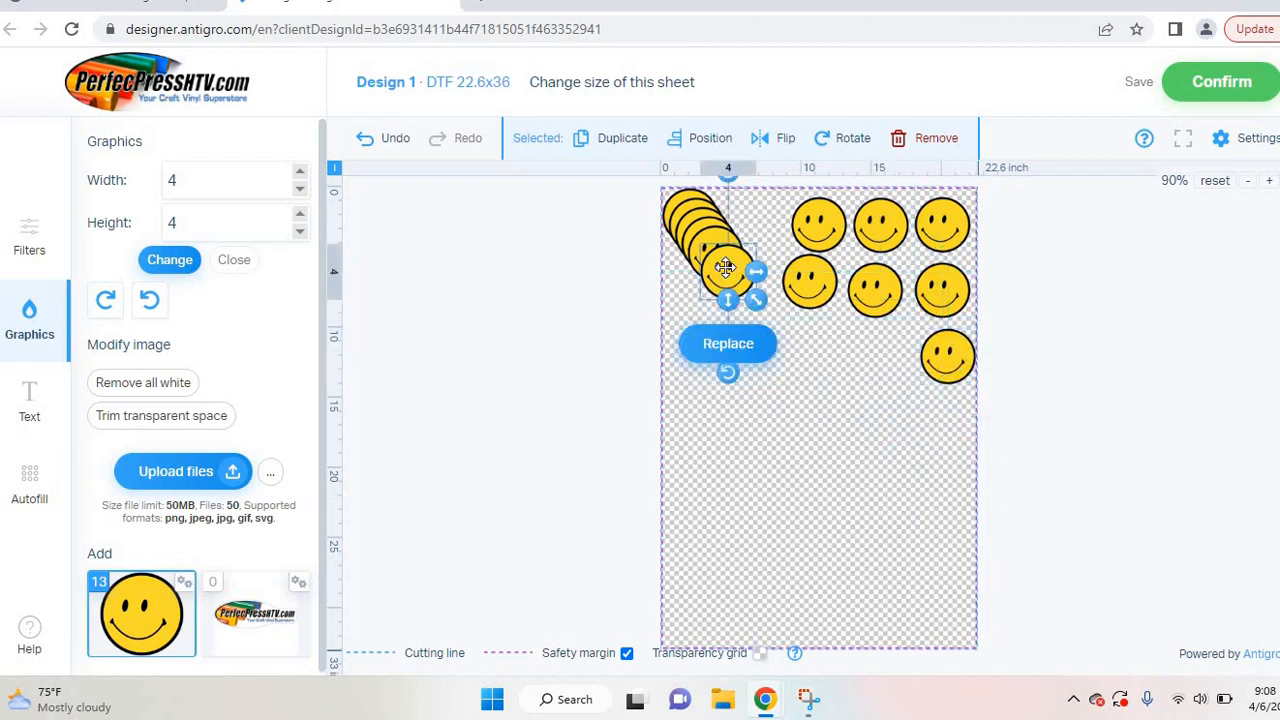
pyautogui.moveTo(725, 268); pyautogui.dragTo(872, 350)
pyautogui.click(708, 251)
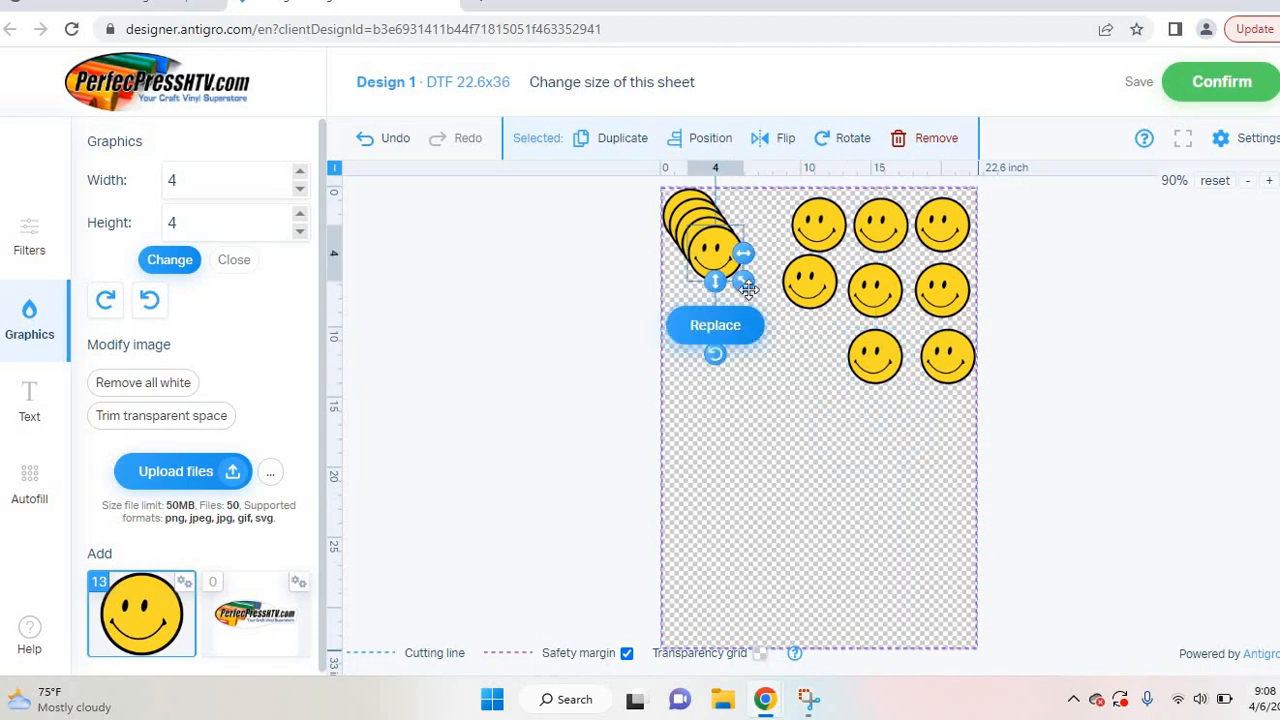
pyautogui.moveTo(708, 251); pyautogui.dragTo(810, 348)
# Step: Move the remaining stacked smileys into the top and lower rows, then deselect
pyautogui.click(712, 248)
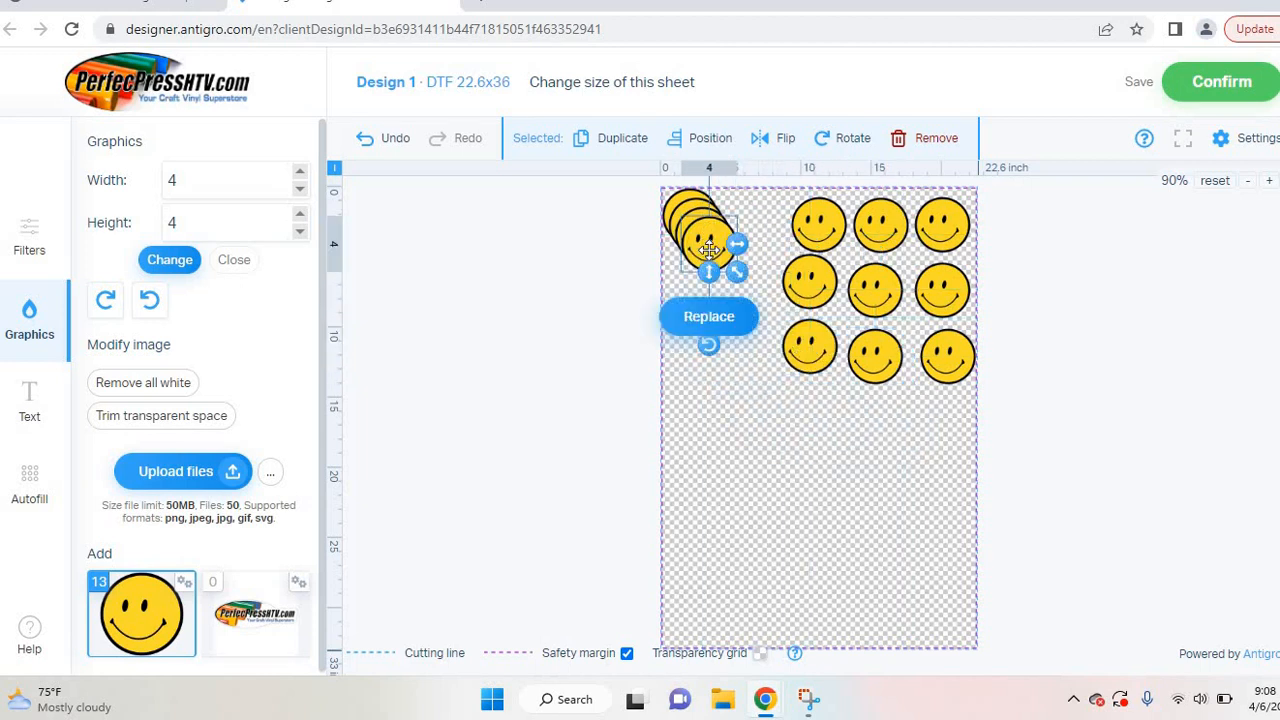
pyautogui.moveTo(725, 258)
pyautogui.mouseDown()
pyautogui.moveTo(776, 250)
pyautogui.moveTo(747, 230)
pyautogui.moveTo(694, 266)
pyautogui.moveTo(743, 274)
pyautogui.mouseUp()
pyautogui.click(714, 234)
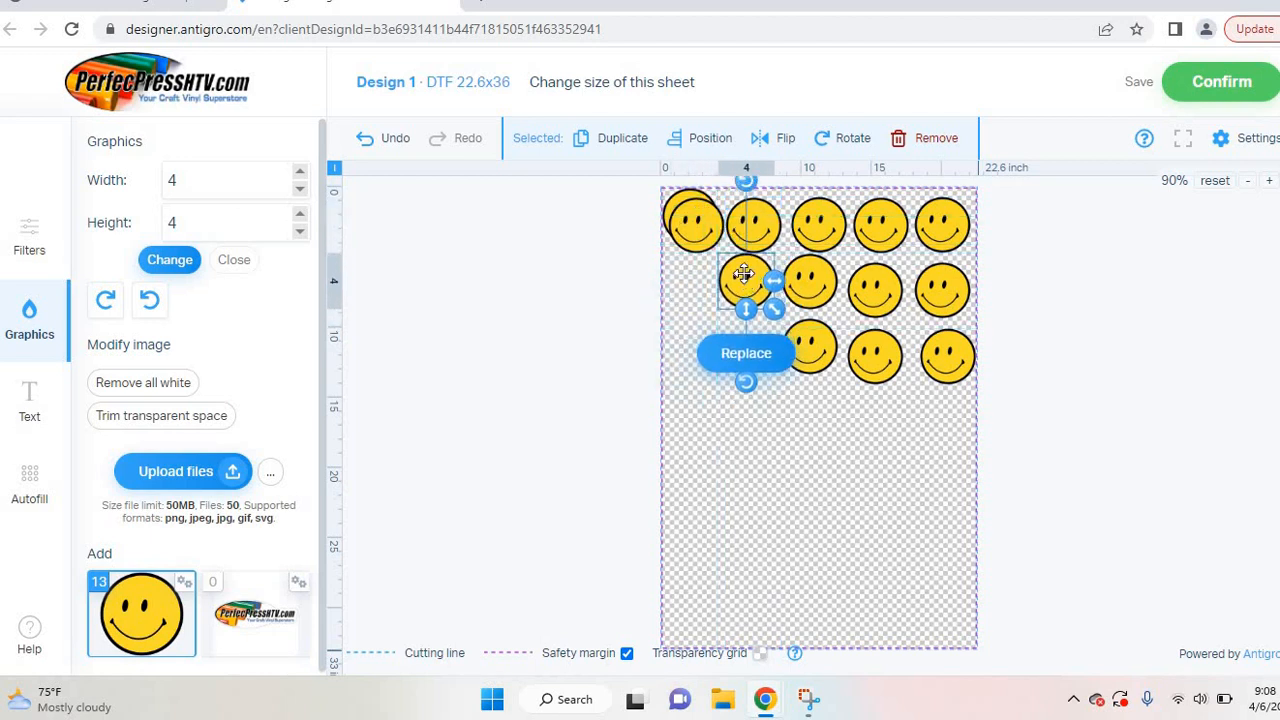
pyautogui.moveTo(690, 220); pyautogui.dragTo(736, 344)
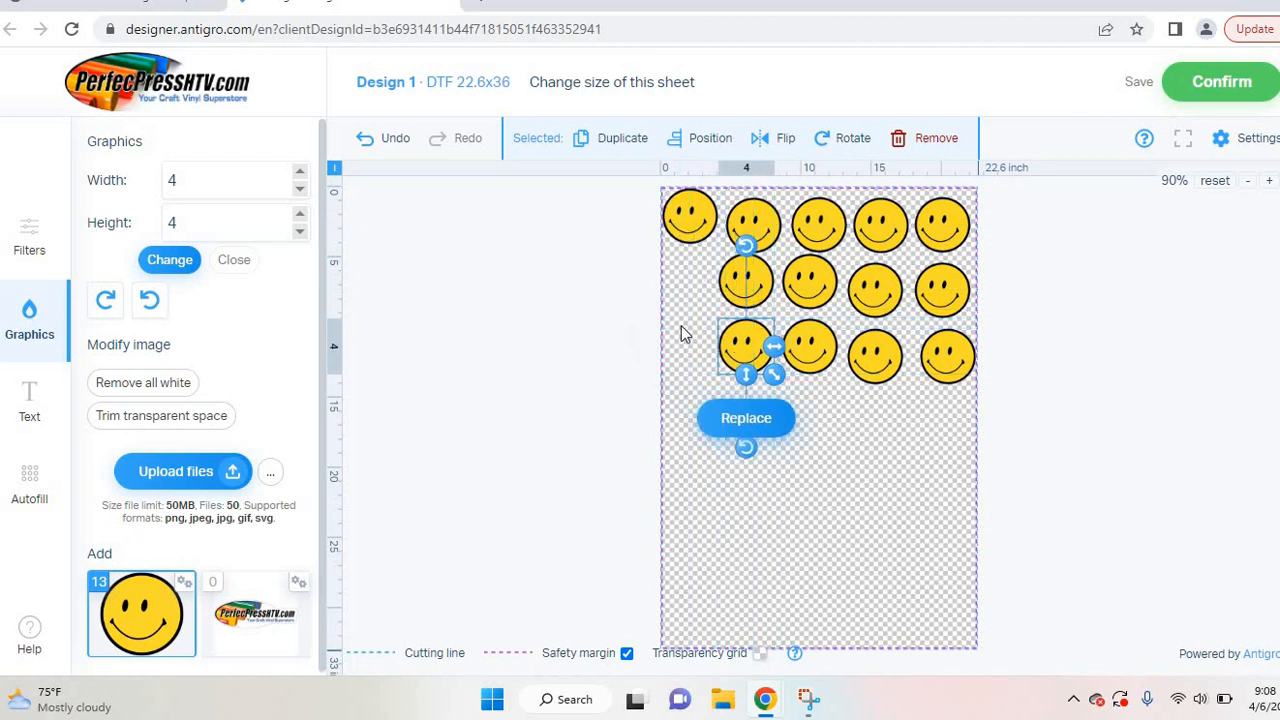
pyautogui.click(908, 518)
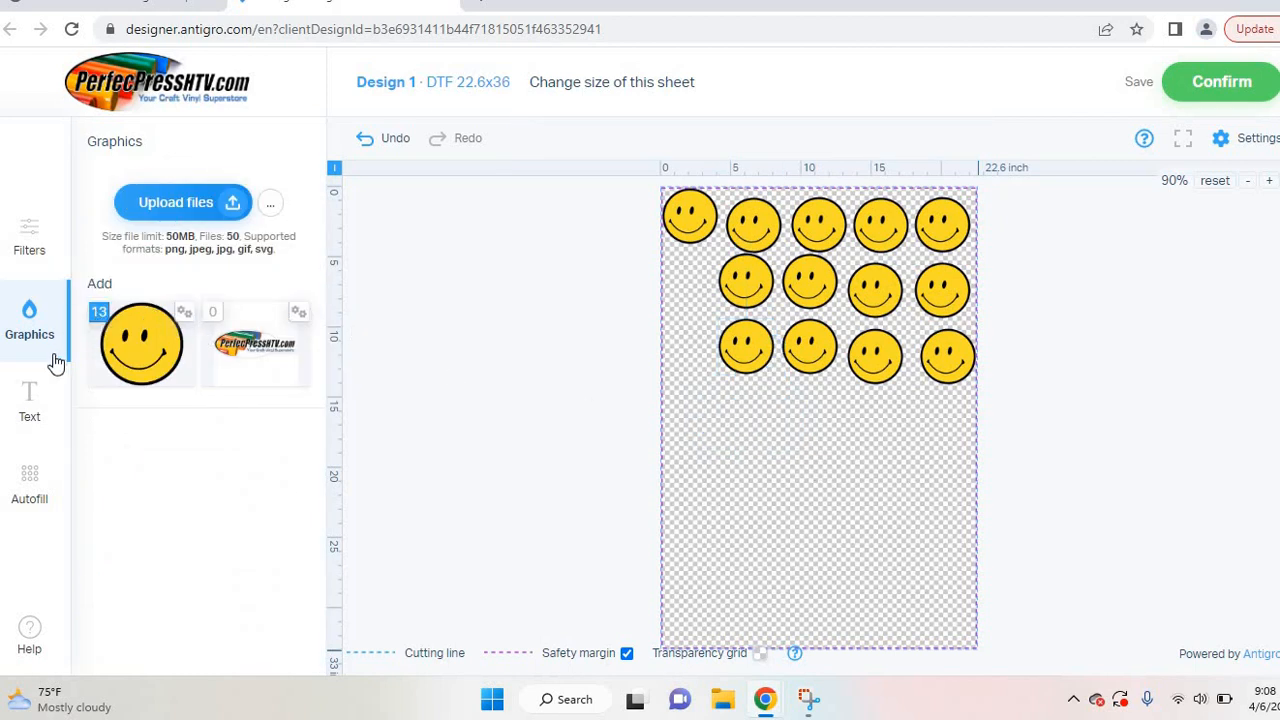
pyautogui.click(38, 395)
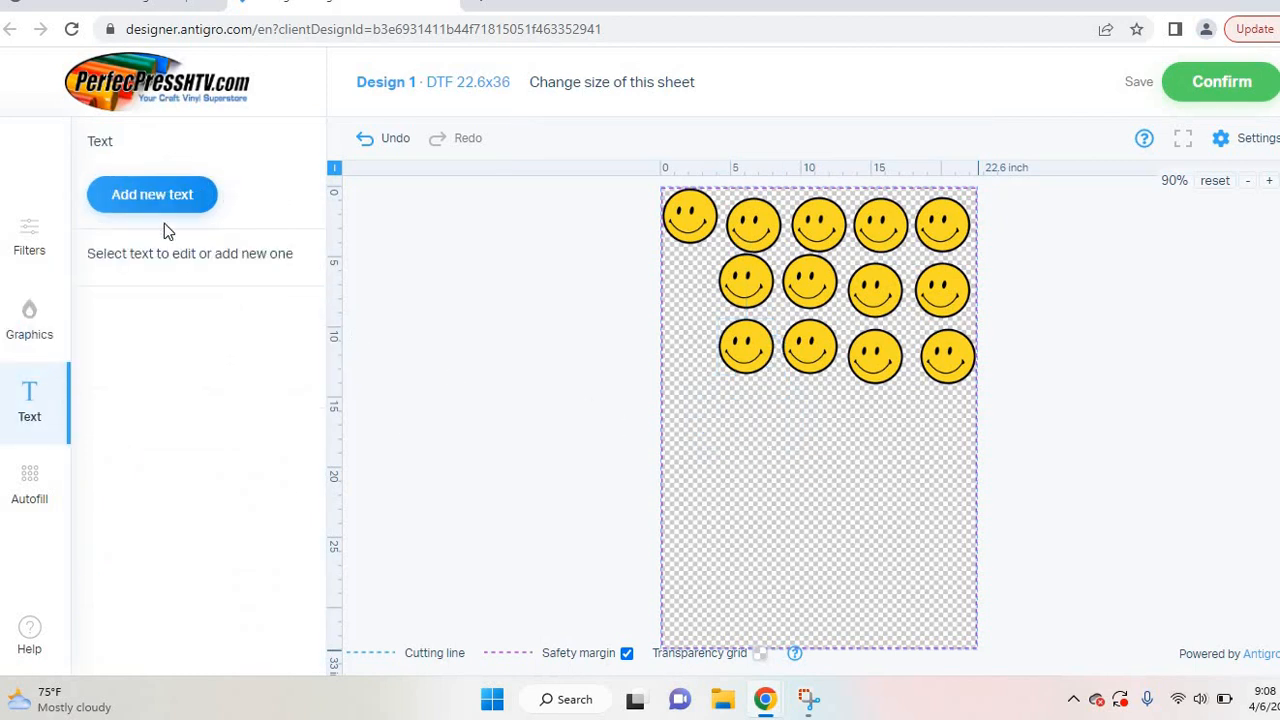
# Step: Add a new text box and type 'perfecpress htv', correcting typos along the way
pyautogui.click(155, 196)
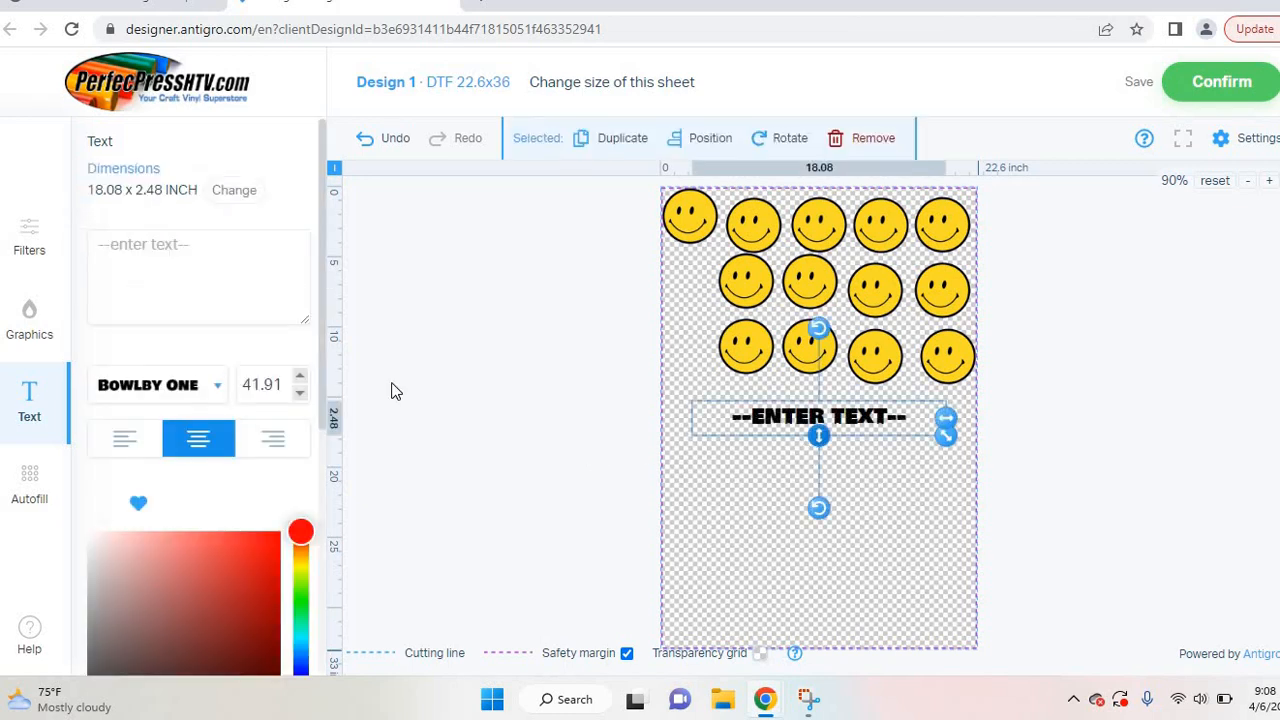
pyautogui.click(228, 258)
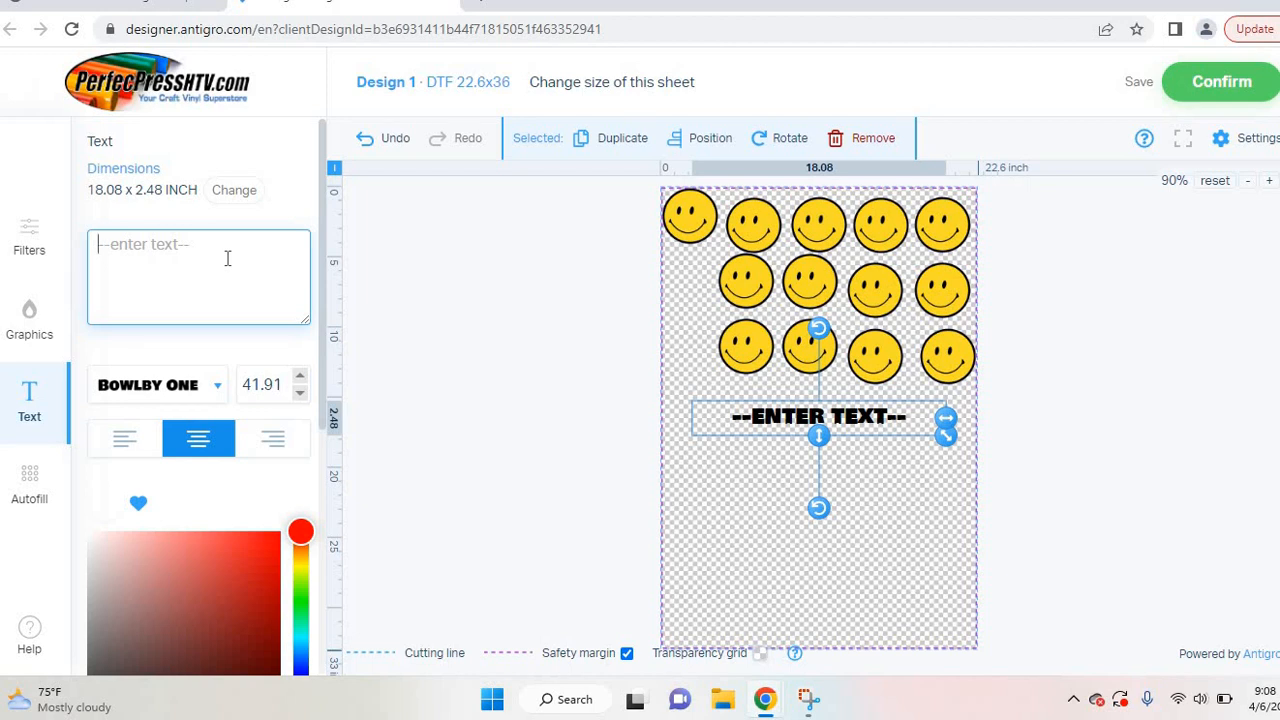
pyautogui.write('perc')
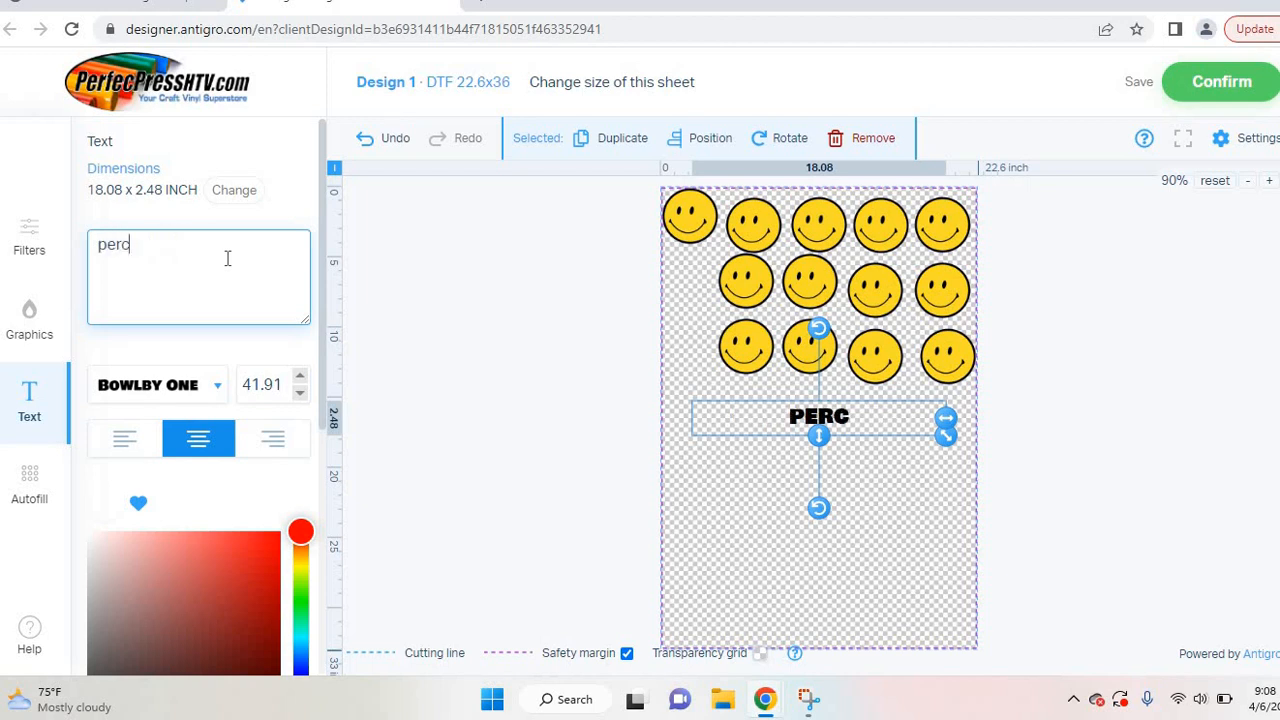
pyautogui.press('BackSpace')
pyautogui.write('fecpt')
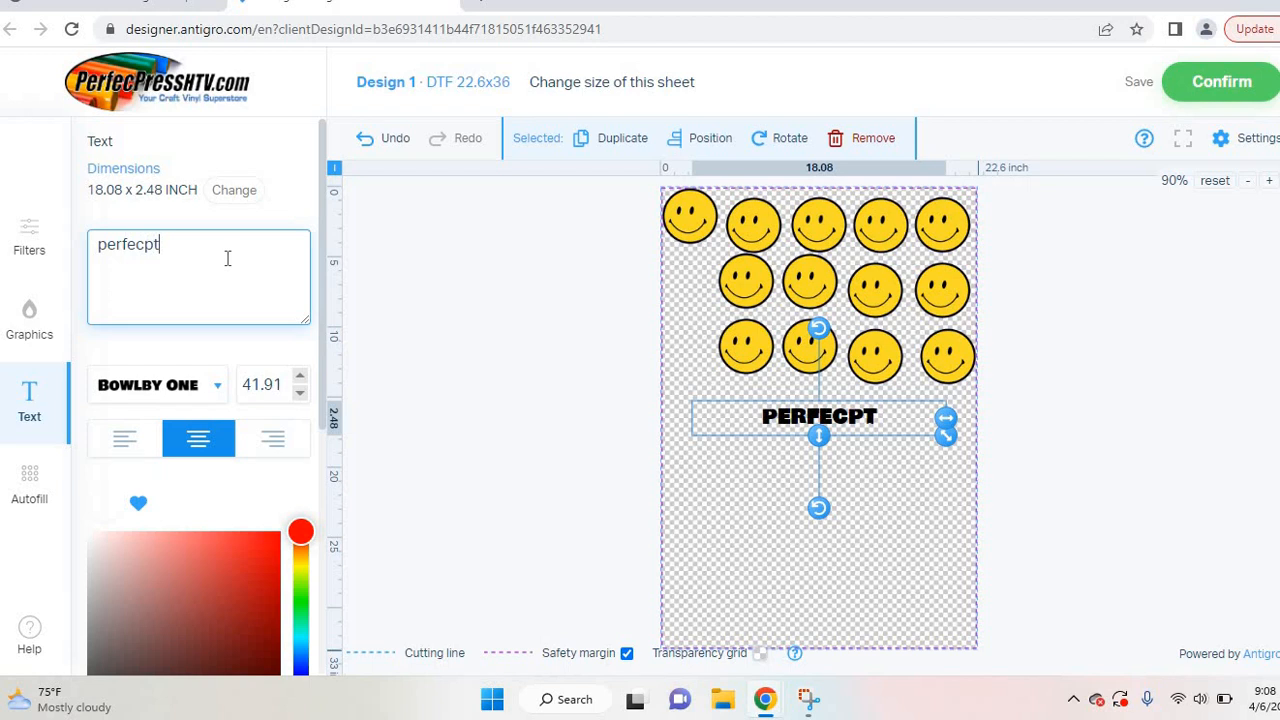
pyautogui.press('BackSpace')
pyautogui.write('ress ')
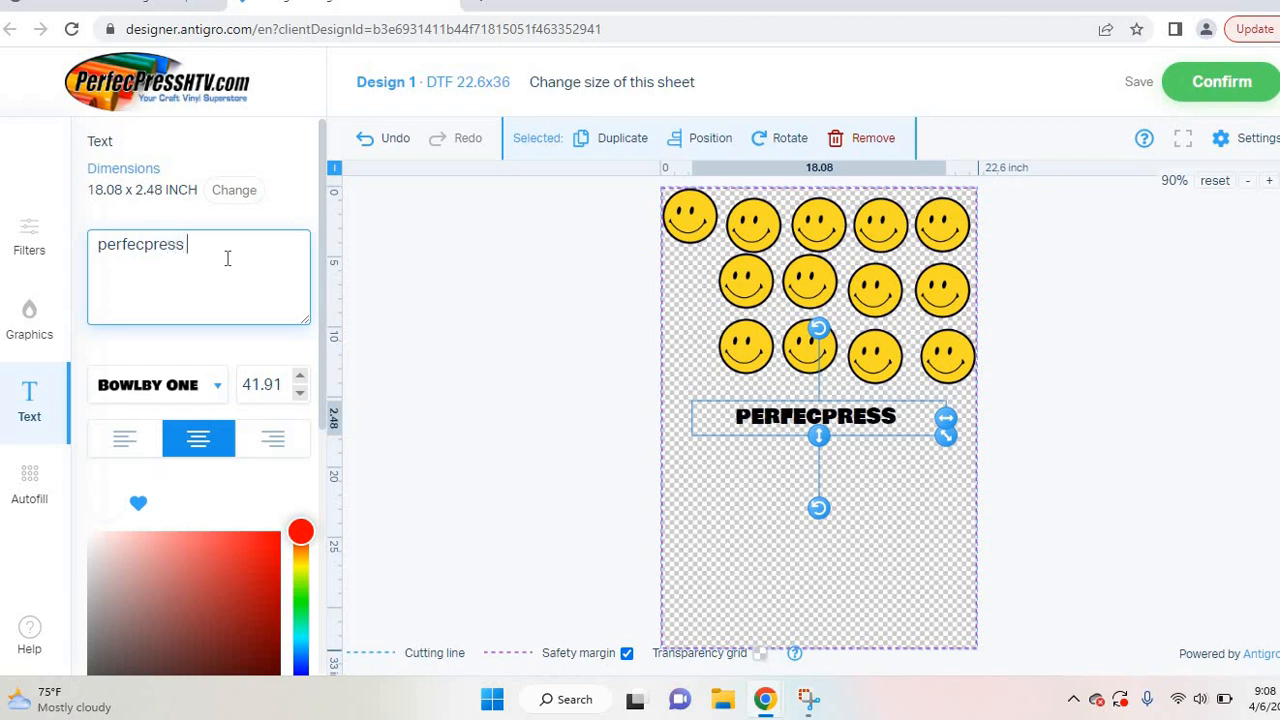
pyautogui.write('htv')
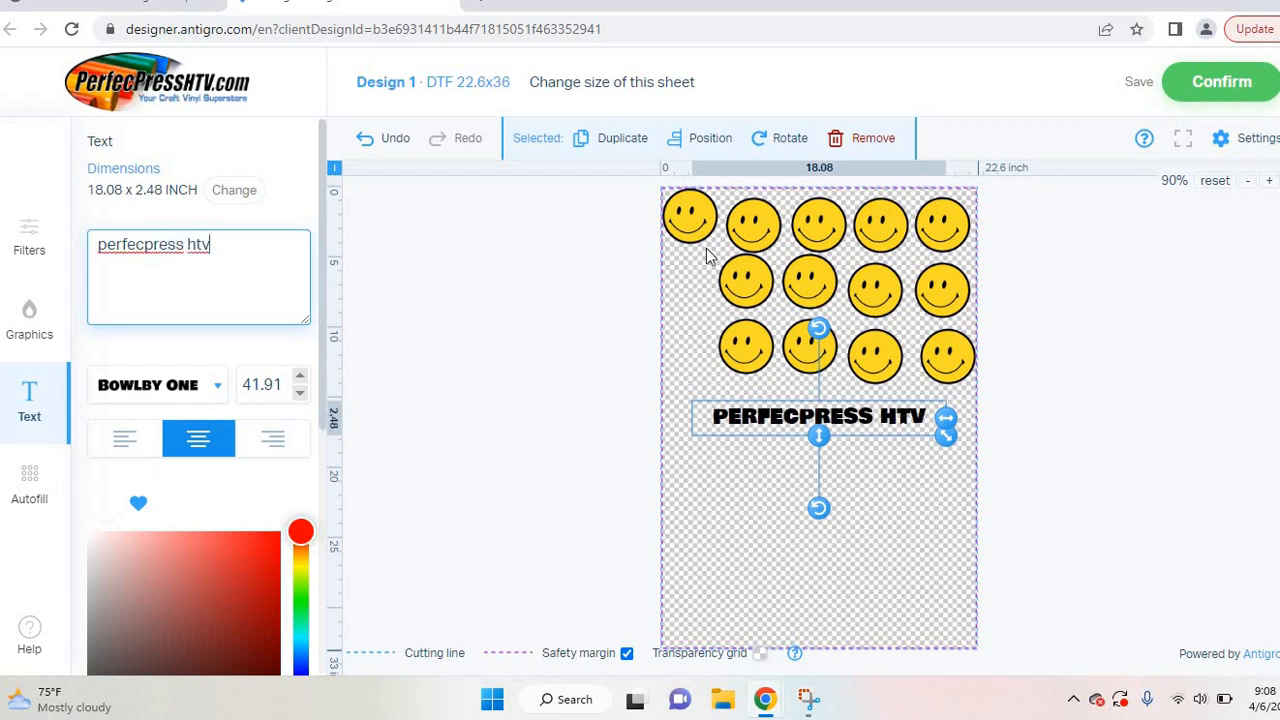
# Step: Duplicate the PERFECPRESS HTV text four times
pyautogui.click(640, 150)
pyautogui.click(630, 150)
pyautogui.click(630, 150)
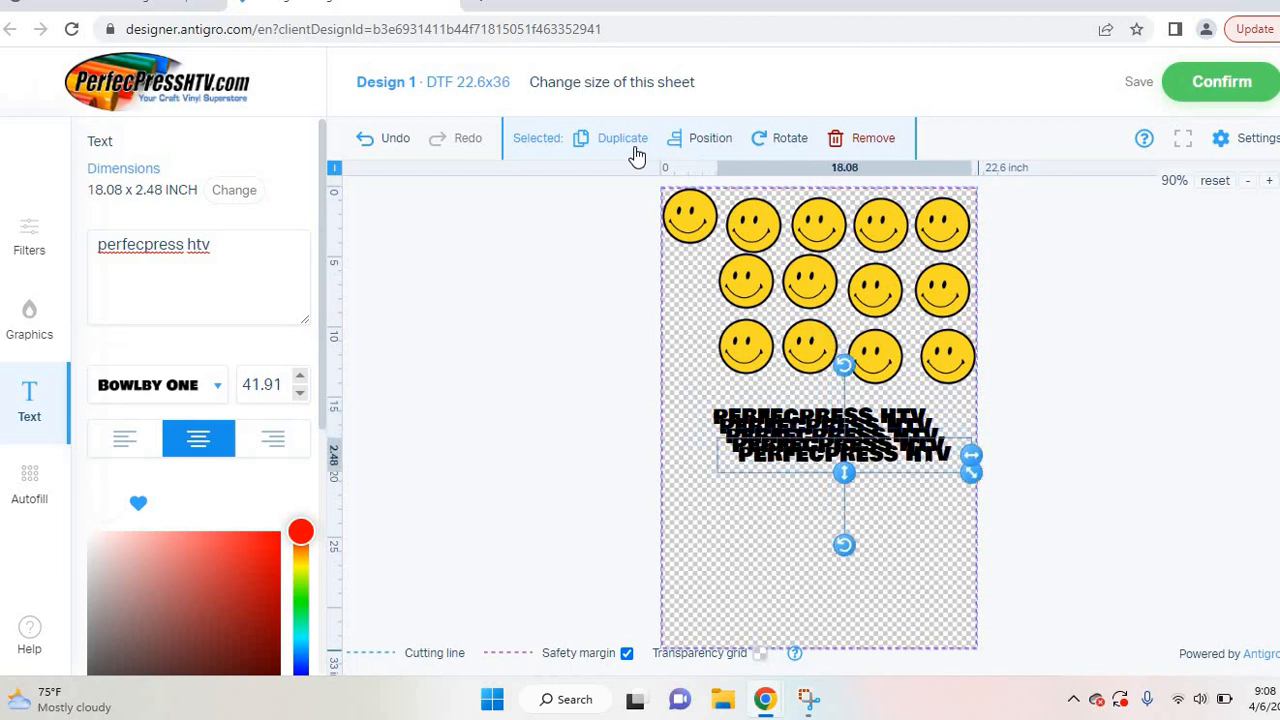
pyautogui.click(635, 152)
pyautogui.click(635, 152)
pyautogui.click(635, 152)
# Step: Drag the text copies down into stacked rows near the sheet bottom
pyautogui.moveTo(826, 496); pyautogui.dragTo(807, 602)
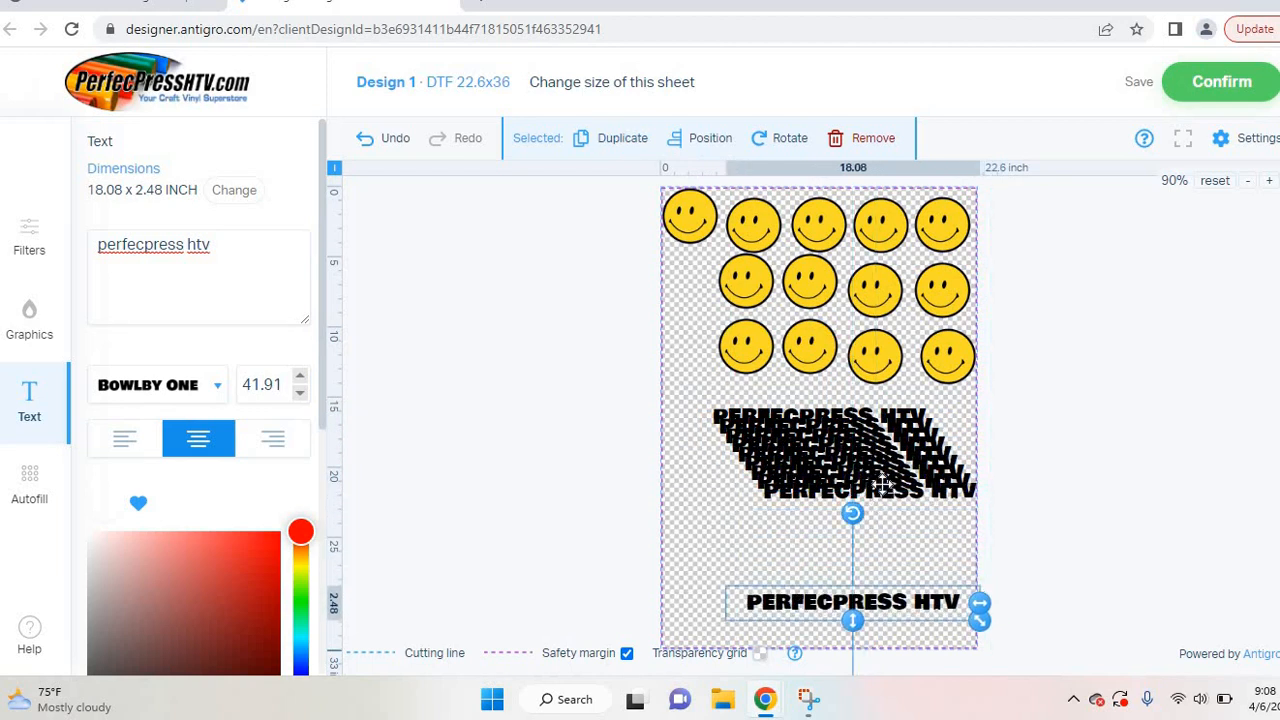
pyautogui.moveTo(945, 489); pyautogui.dragTo(912, 566)
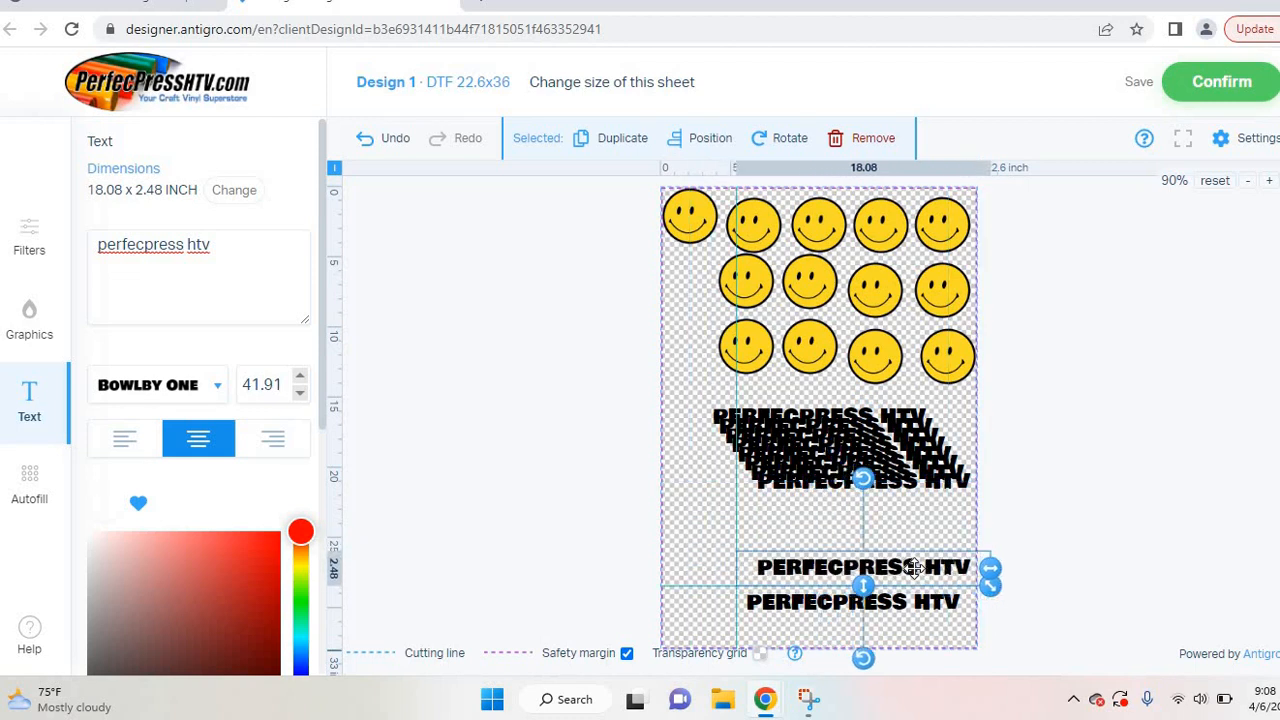
pyautogui.moveTo(911, 488); pyautogui.dragTo(900, 530)
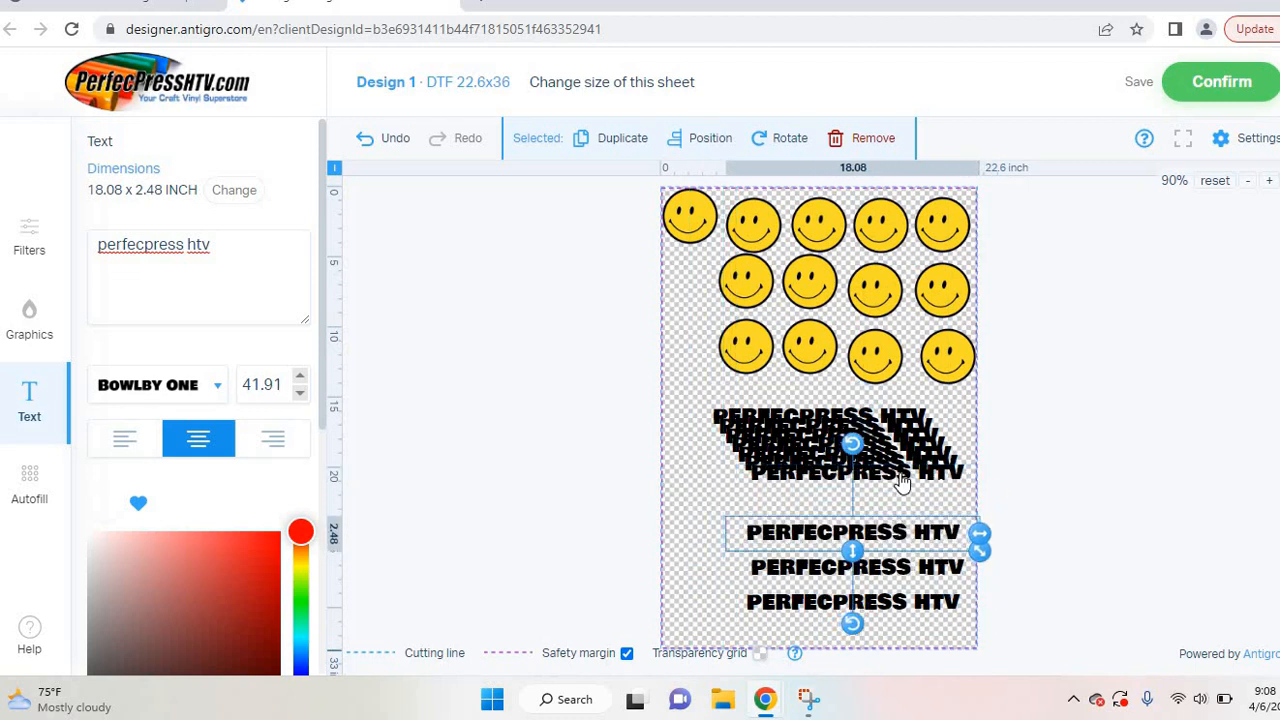
pyautogui.moveTo(900, 474); pyautogui.dragTo(895, 632)
pyautogui.click(806, 468)
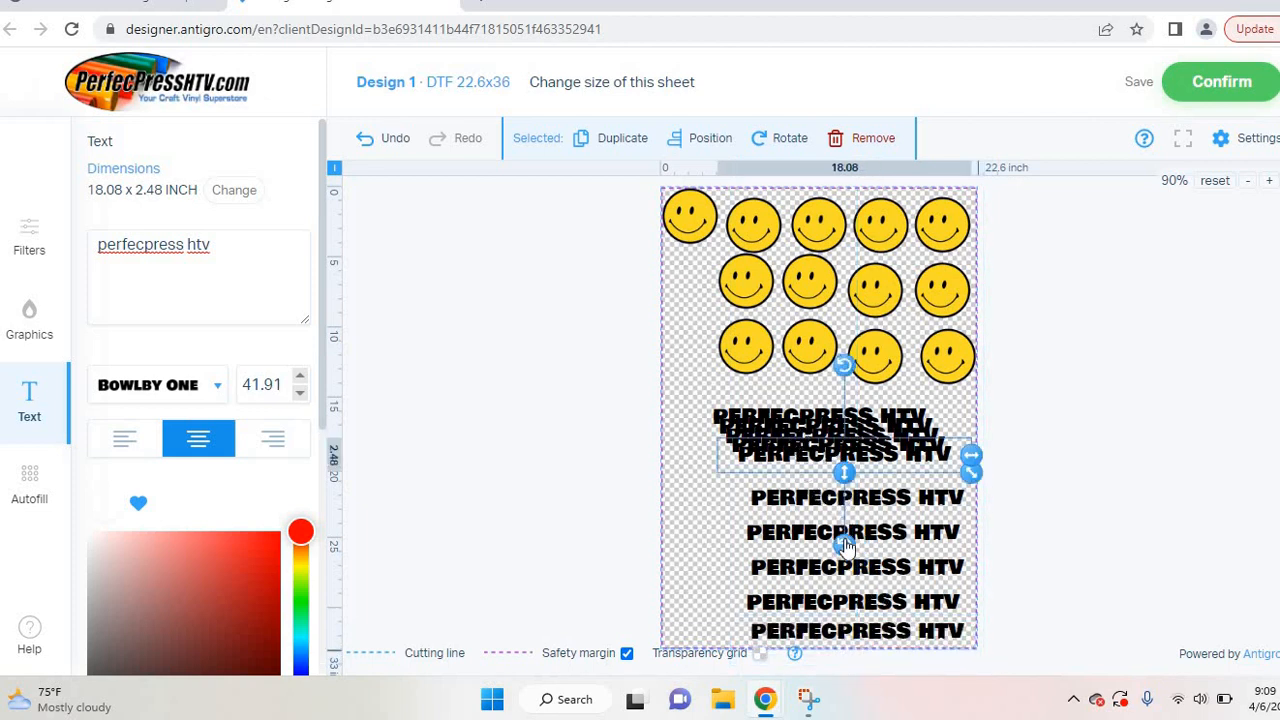
# Step: Rotate two text copies 90° onto the left edge and nudge a stacked horizontal line apart
pyautogui.moveTo(844, 543); pyautogui.dragTo(950, 460)
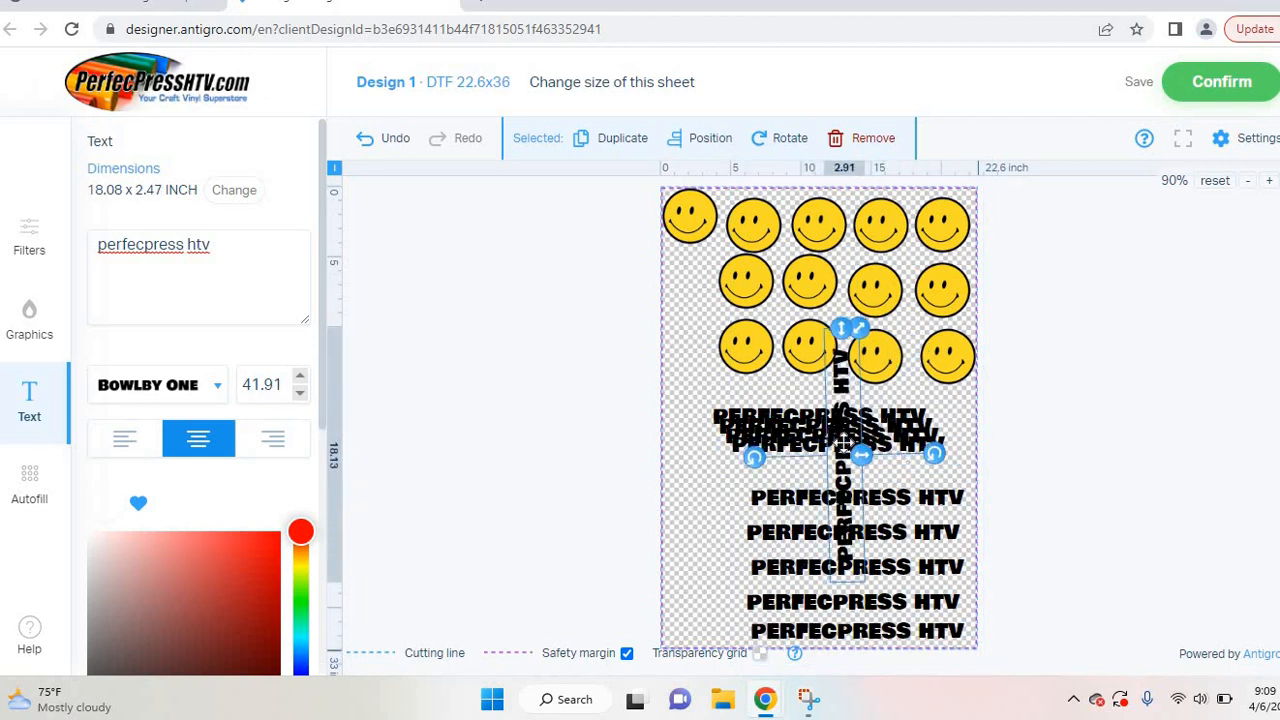
pyautogui.moveTo(842, 443); pyautogui.dragTo(679, 514)
pyautogui.click(796, 450)
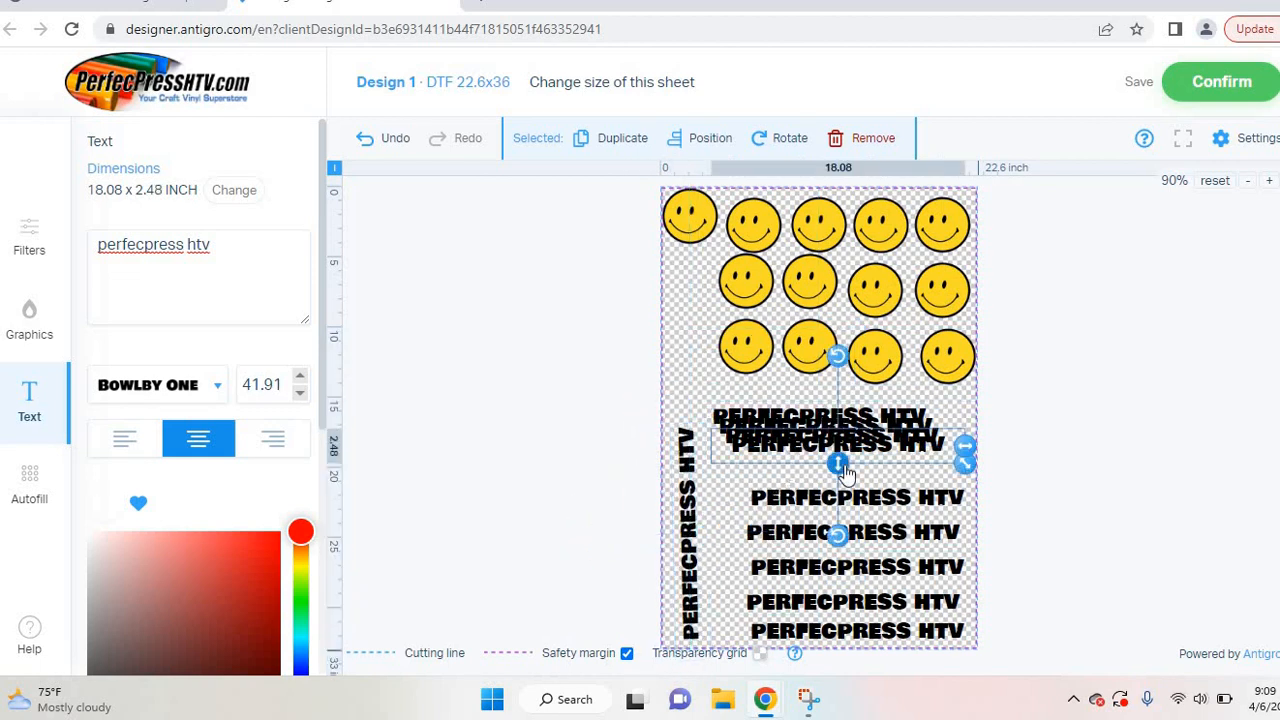
pyautogui.moveTo(838, 535); pyautogui.dragTo(713, 502)
pyautogui.click(814, 436)
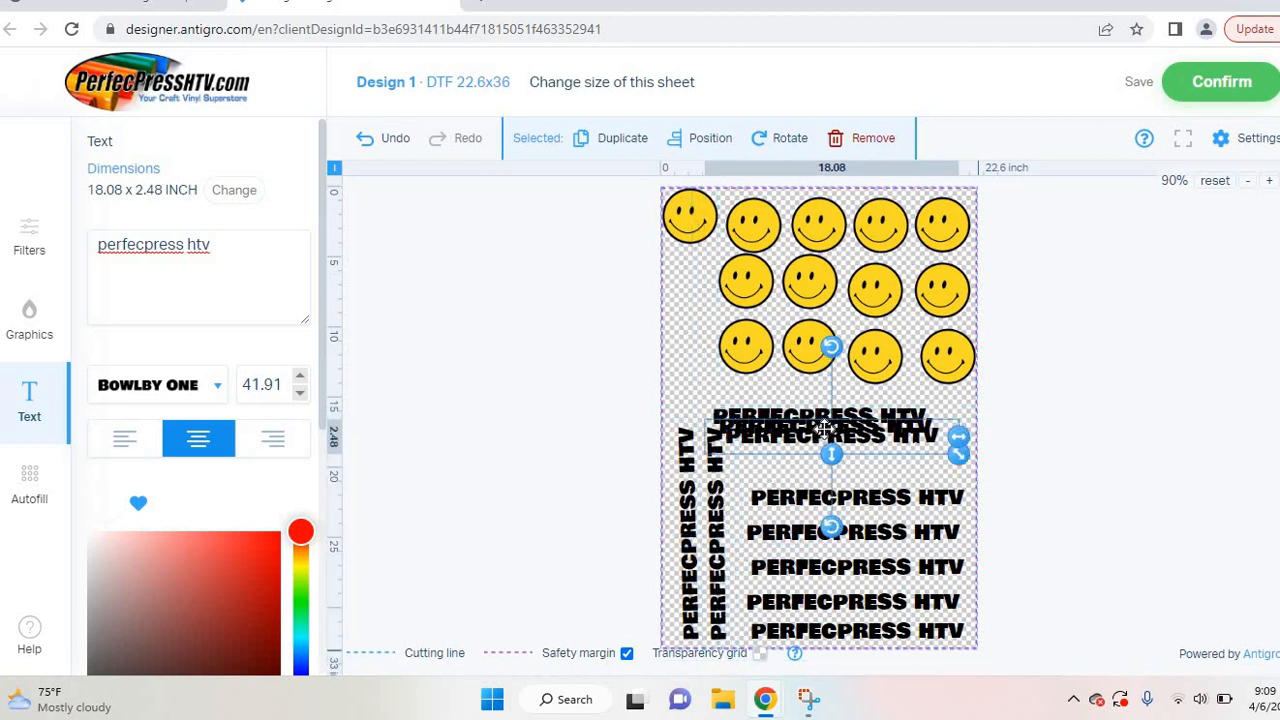
pyautogui.moveTo(836, 428)
pyautogui.mouseDown()
pyautogui.moveTo(843, 452)
pyautogui.moveTo(836, 418)
pyautogui.moveTo(850, 441)
pyautogui.moveTo(850, 430)
pyautogui.mouseUp()
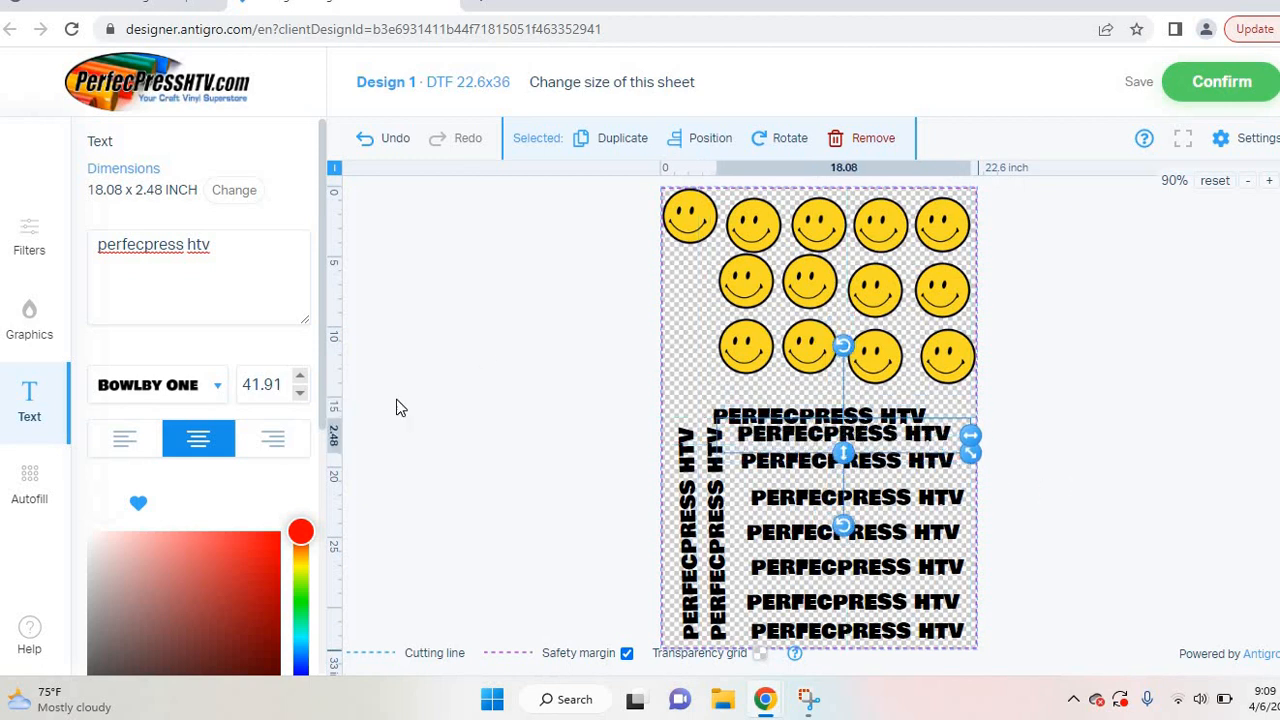
# Step: Add the PerfecPressHTV logo from uploaded graphics and drag it to the sheet's left edge
pyautogui.click(45, 326)
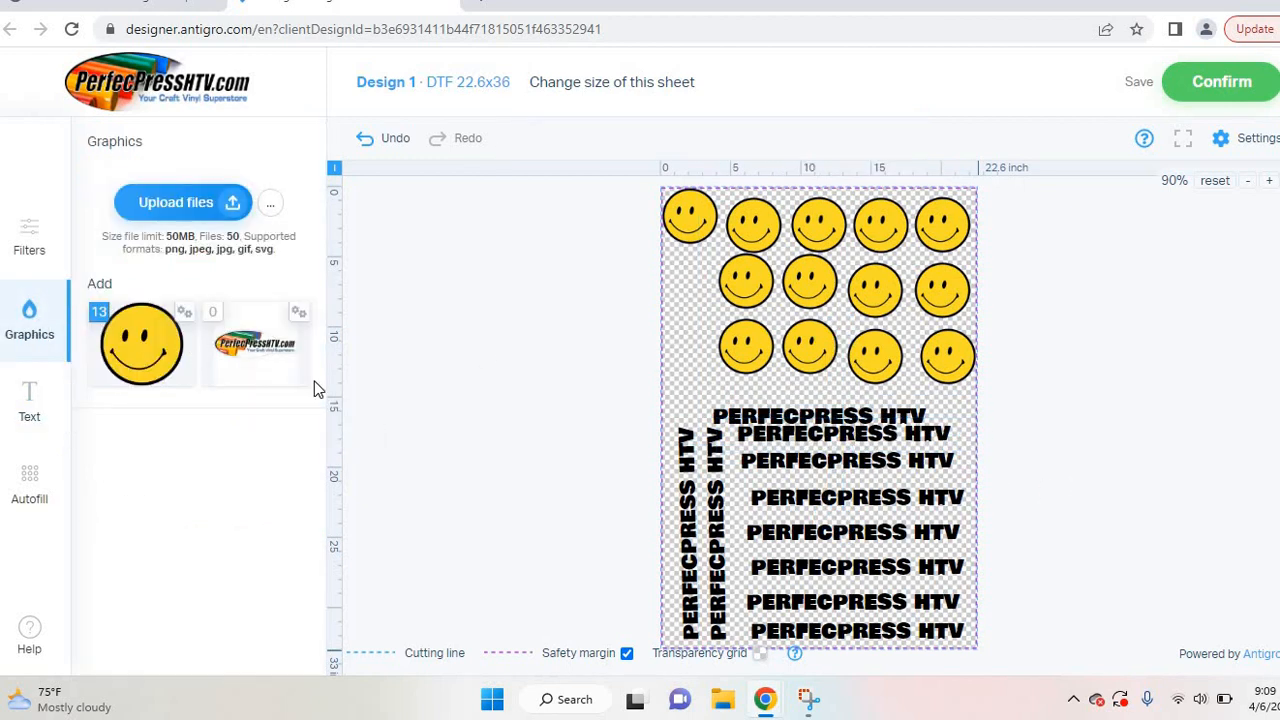
pyautogui.click(254, 366)
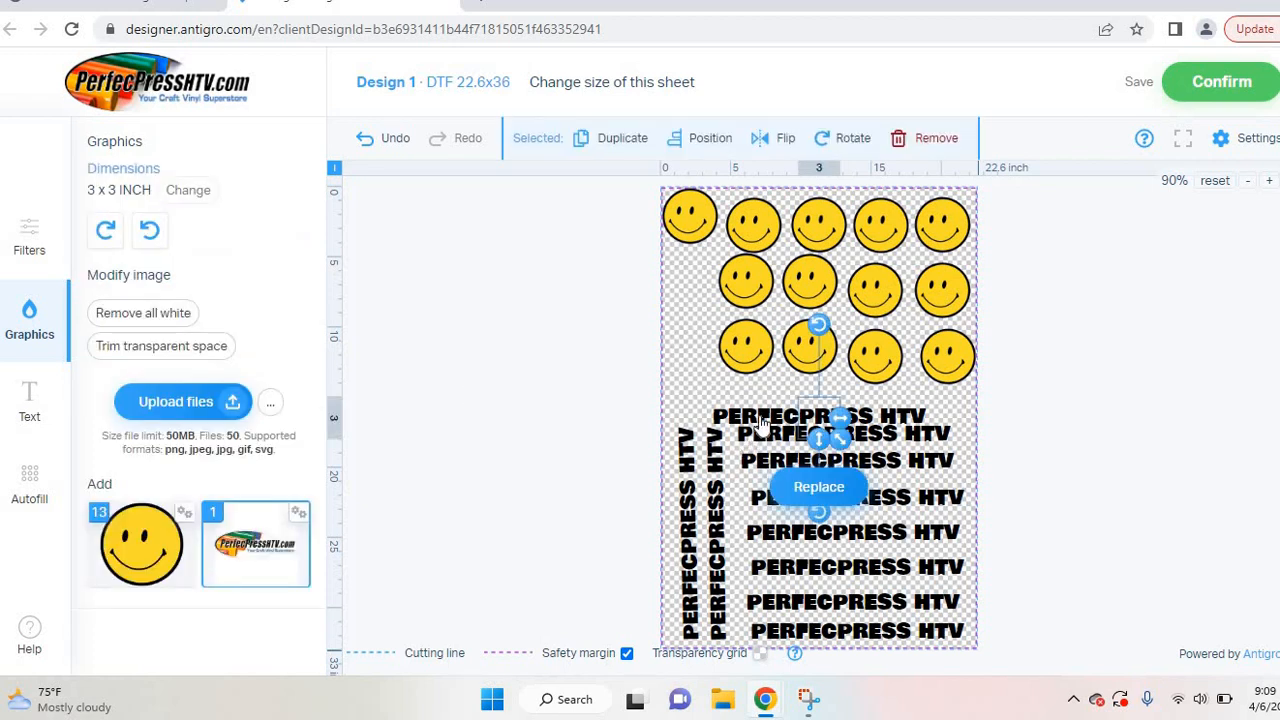
pyautogui.moveTo(797, 405); pyautogui.dragTo(683, 363)
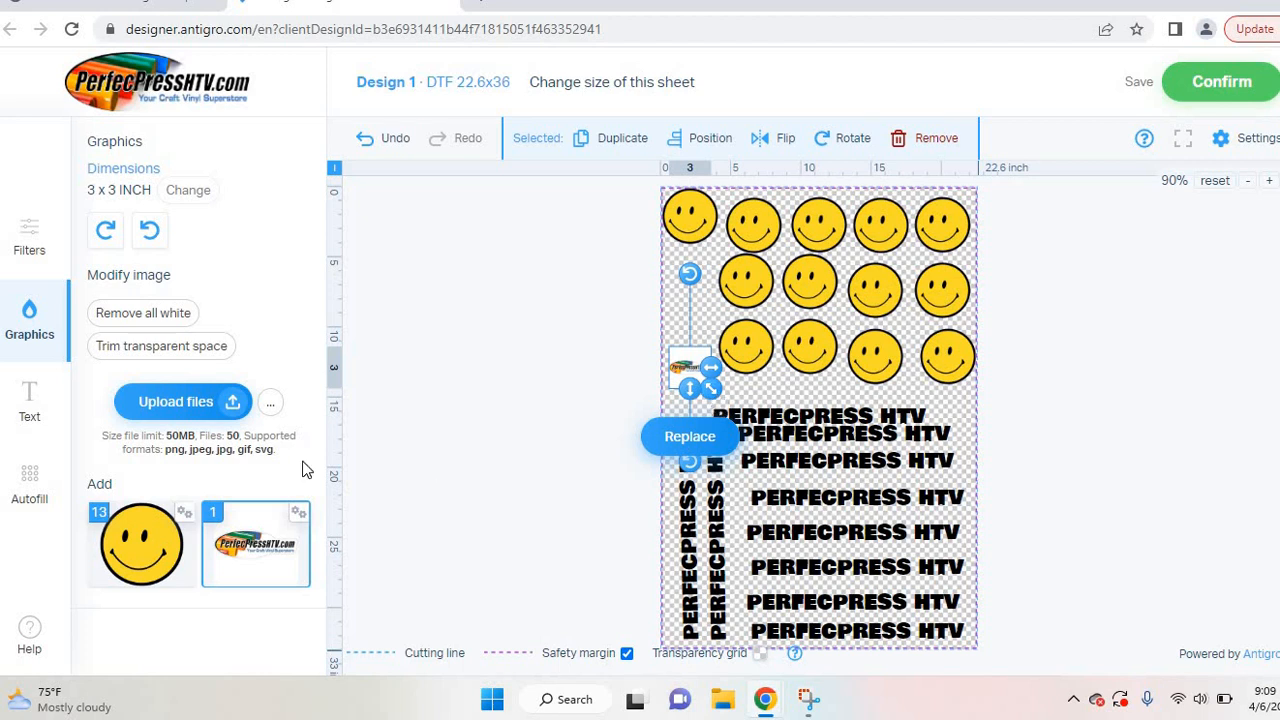
# Step: Remove the logo's white background, move it beside the smileys, and duplicate it
pyautogui.click(164, 316)
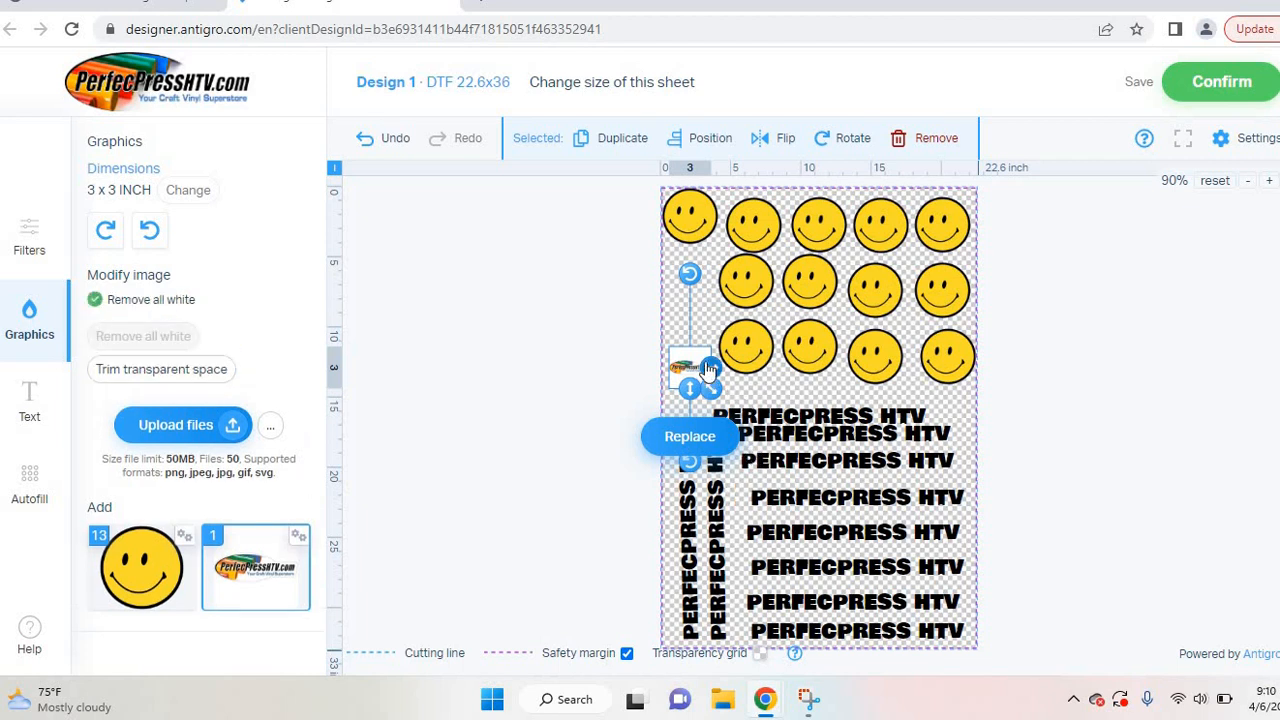
pyautogui.moveTo(689, 366); pyautogui.dragTo(689, 308)
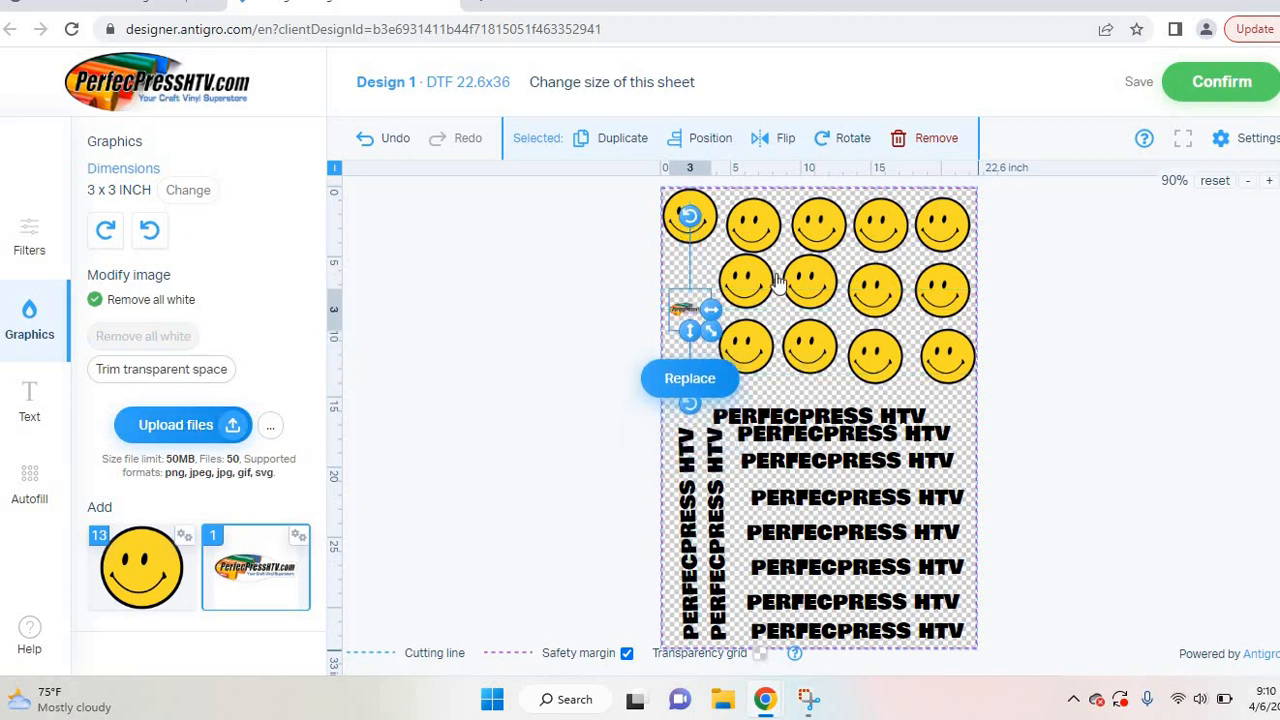
pyautogui.click(621, 149)
pyautogui.click(621, 149)
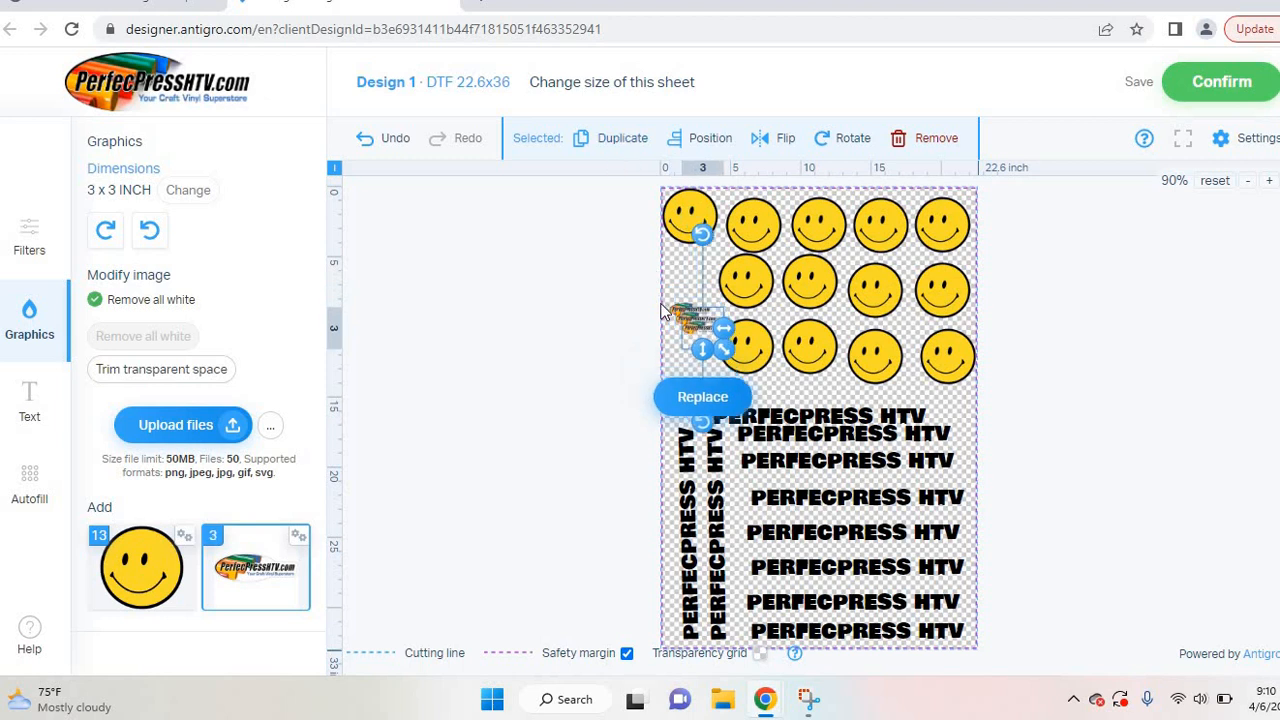
pyautogui.moveTo(690, 332)
pyautogui.mouseDown()
pyautogui.moveTo(687, 389)
pyautogui.moveTo(688, 310)
pyautogui.moveTo(692, 356)
pyautogui.moveTo(690, 342)
pyautogui.mouseUp()
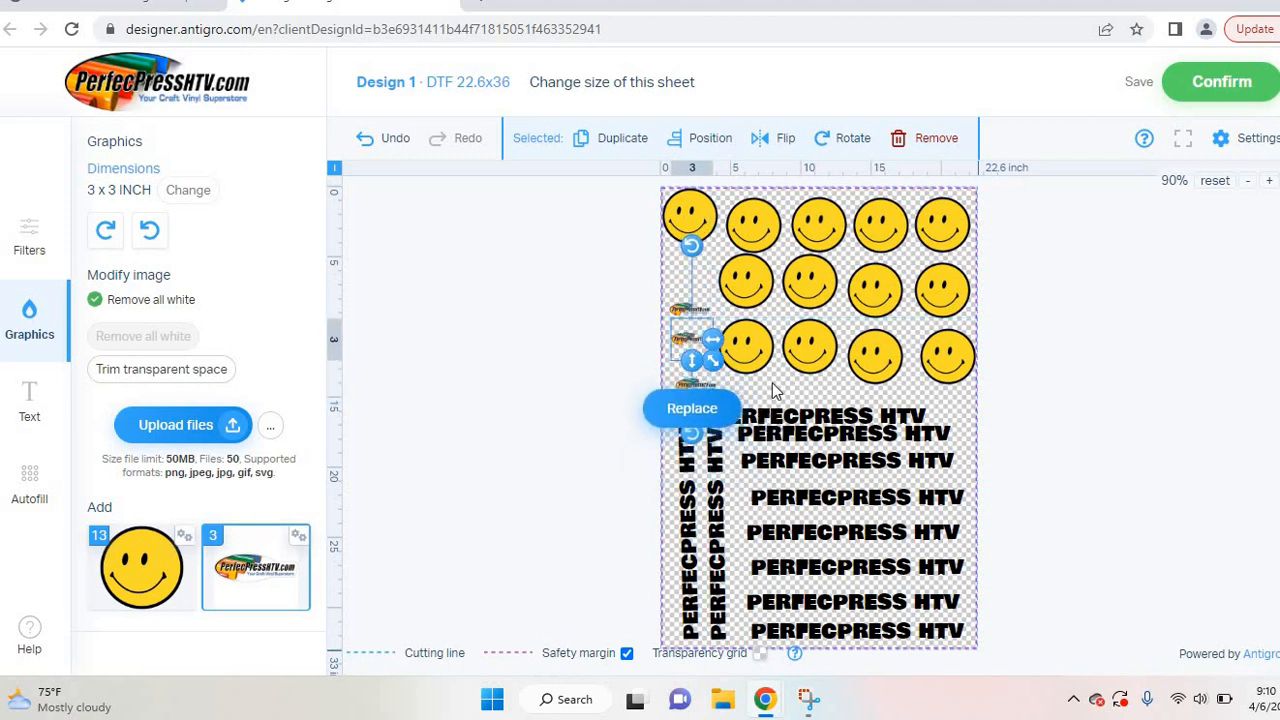
# Step: Select the lowest logo copy and enlarge it with its corner handle
pyautogui.click(774, 390)
pyautogui.click(698, 392)
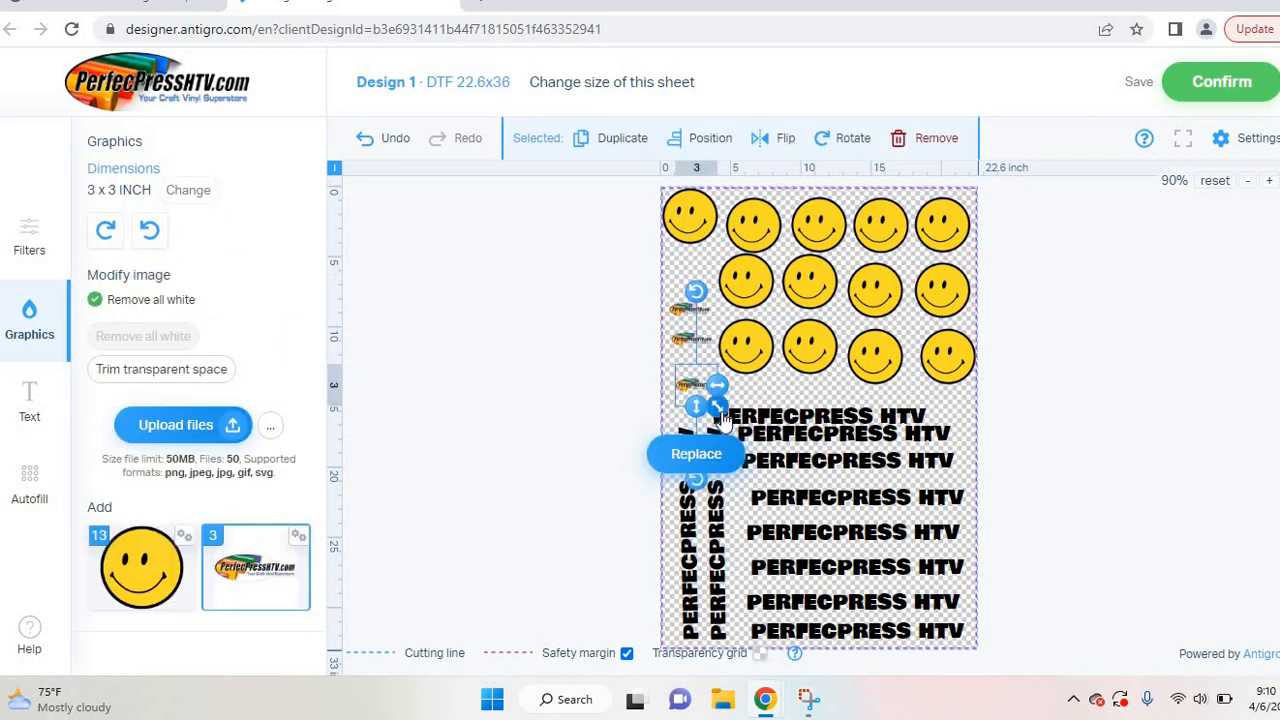
pyautogui.moveTo(721, 408); pyautogui.dragTo(772, 456)
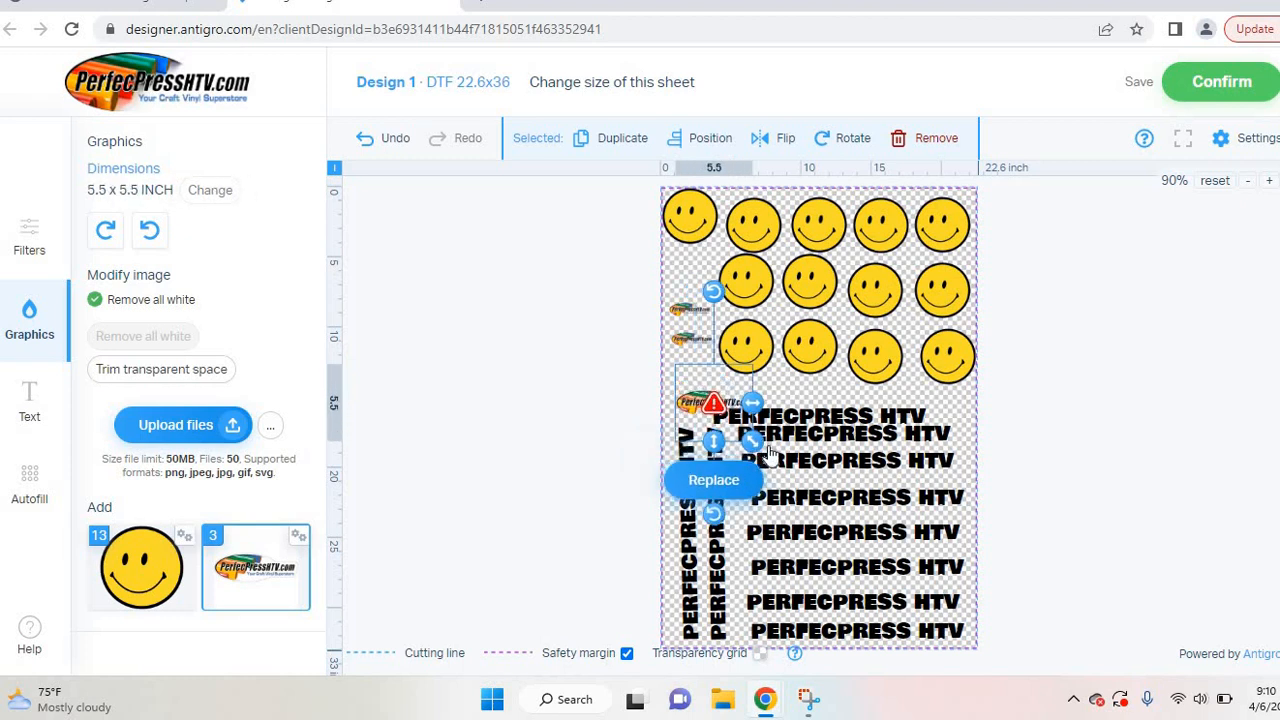
# Step: Nudge the enlarged logo into place and review then dismiss its low-resolution warning
pyautogui.moveTo(700, 402); pyautogui.dragTo(697, 394)
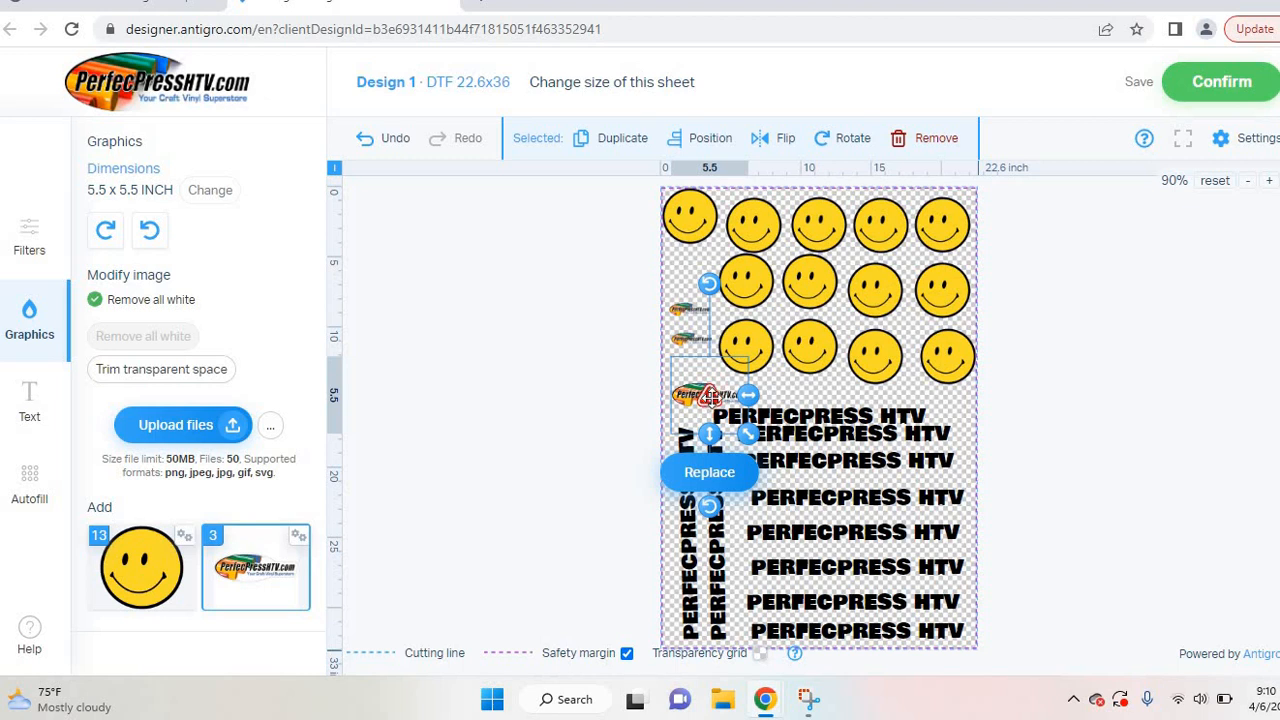
pyautogui.click(808, 402)
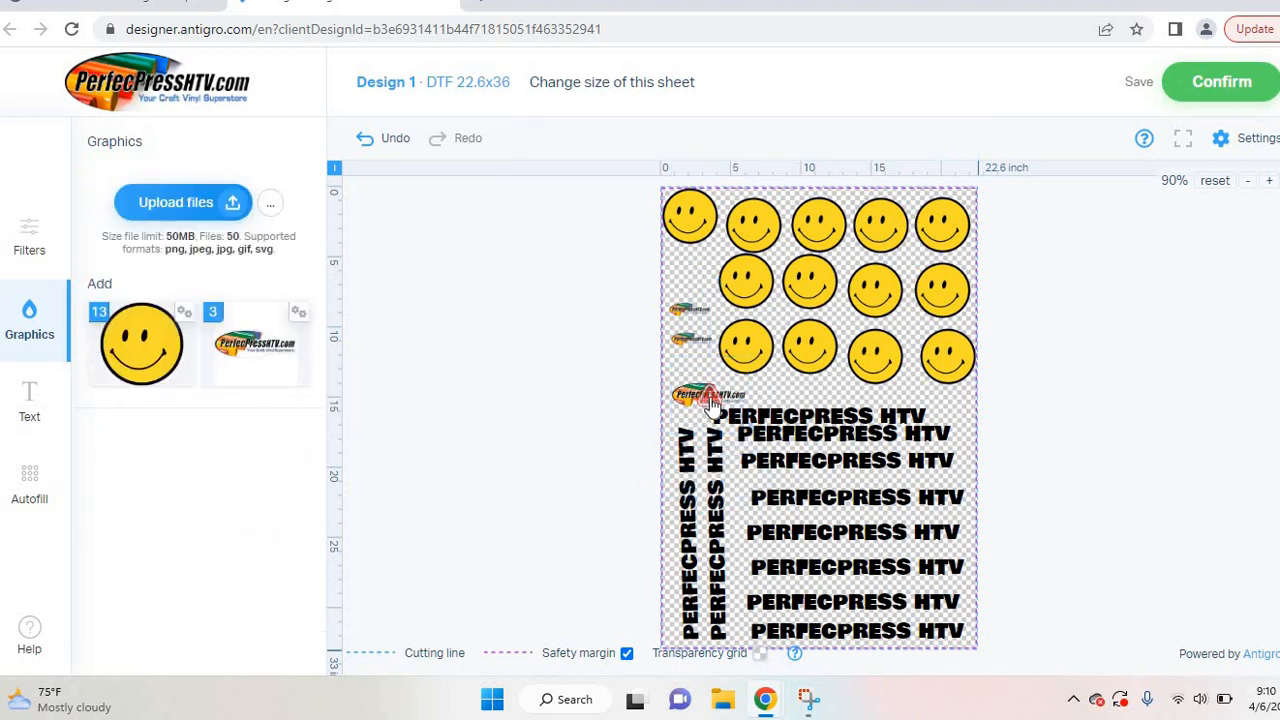
pyautogui.click(711, 399)
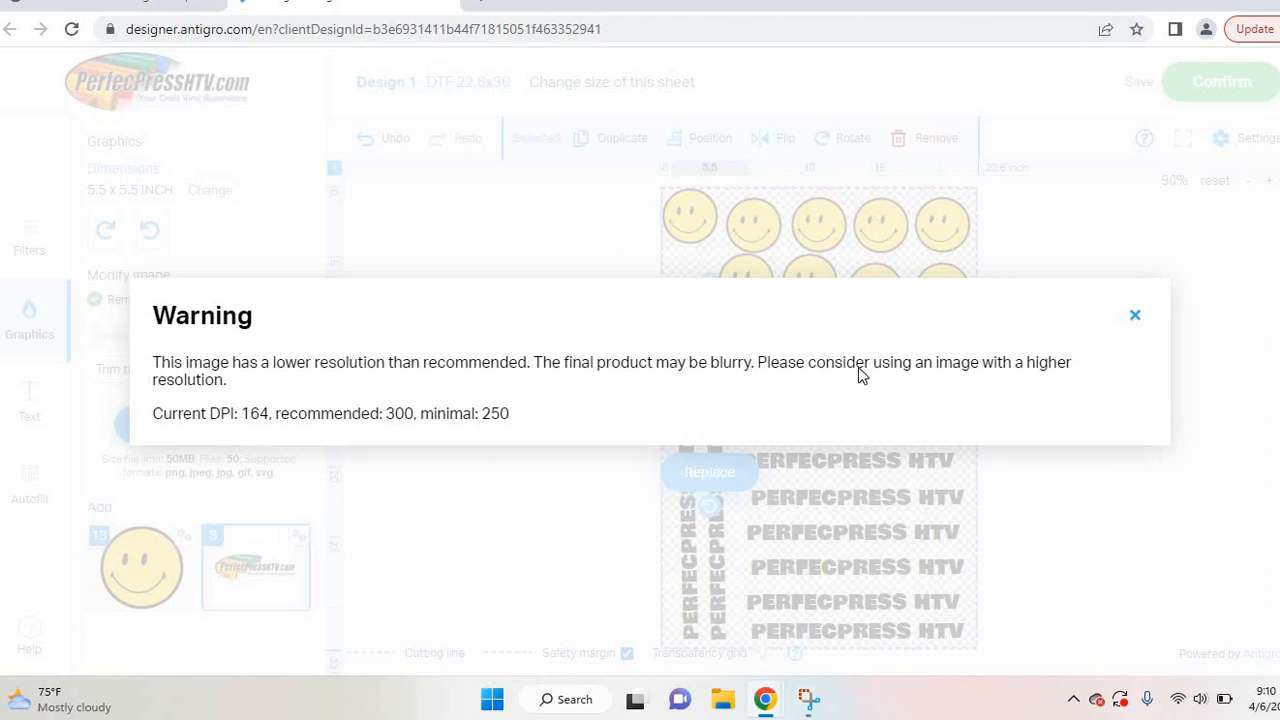
pyautogui.click(1136, 316)
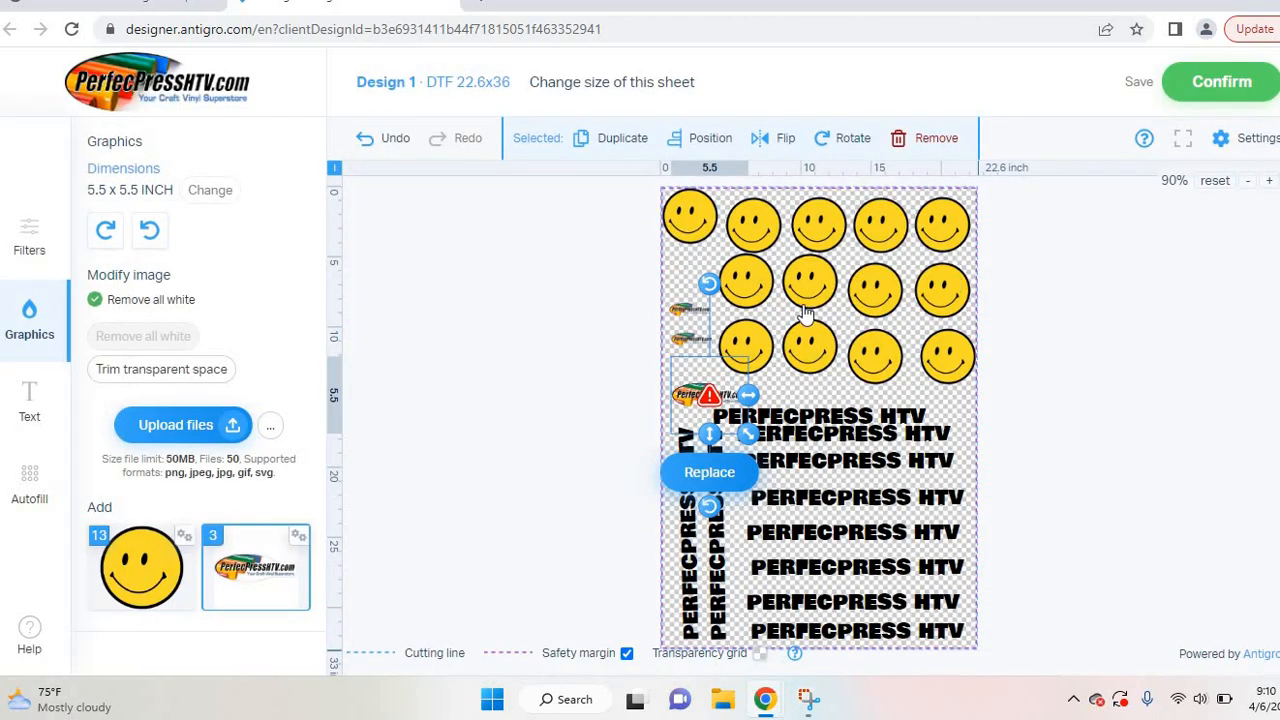
pyautogui.click(807, 391)
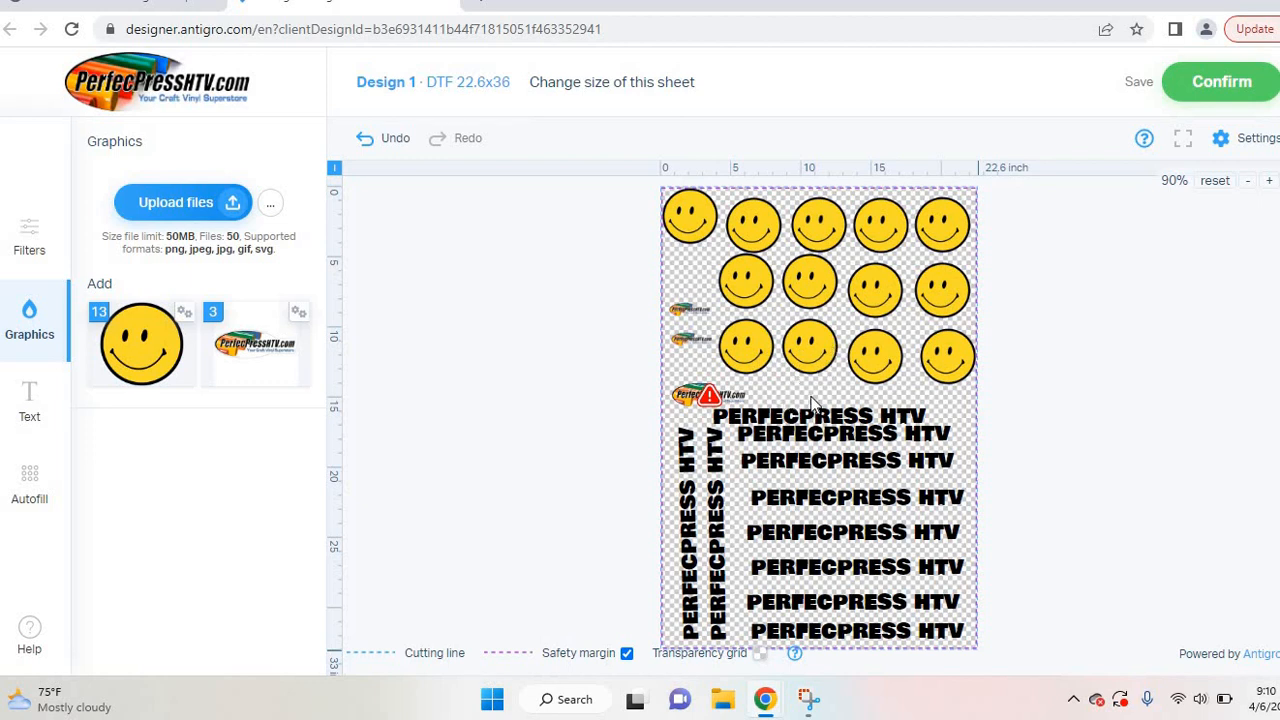
# Step: Recheck the logo, deselect it, and confirm the gang sheet
pyautogui.click(695, 395)
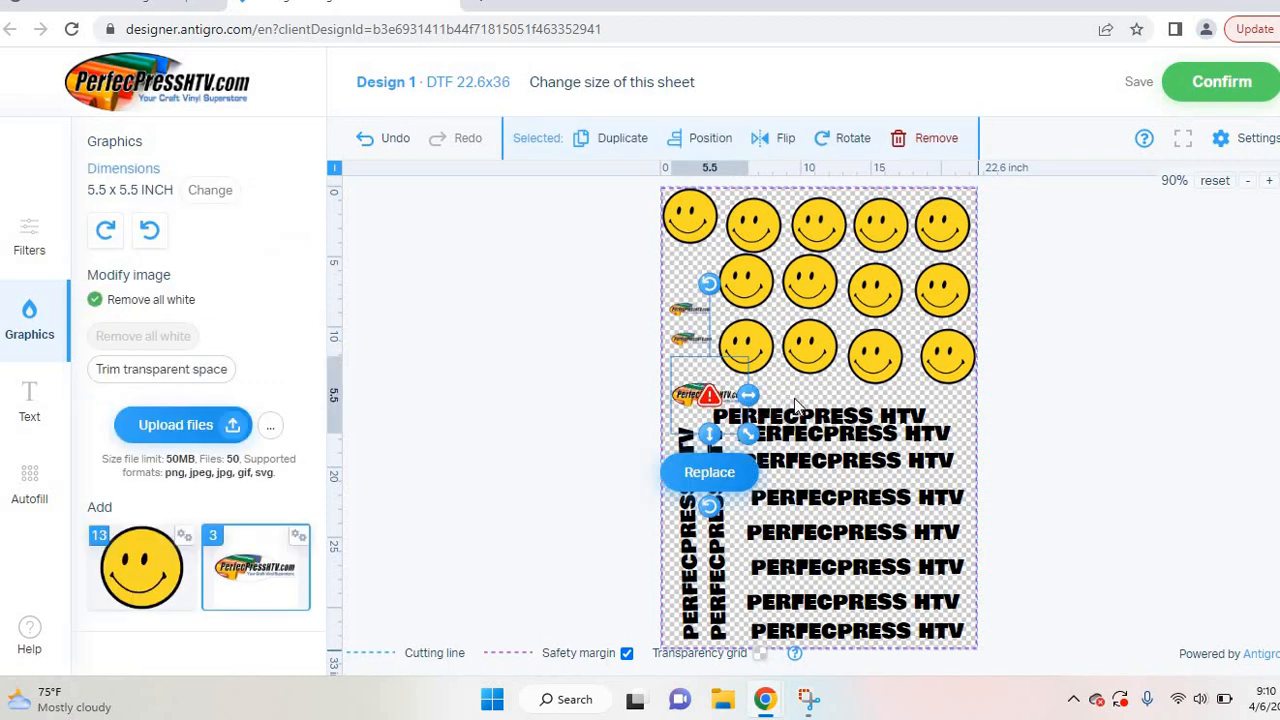
pyautogui.click(795, 405)
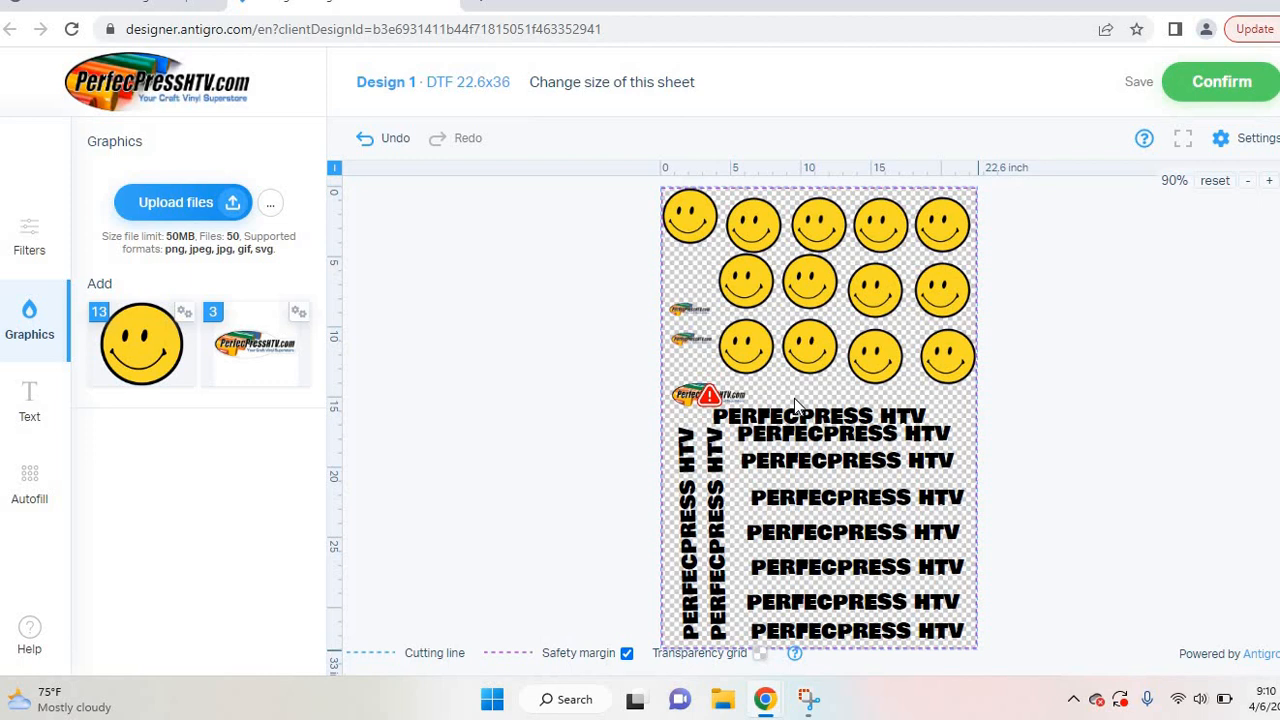
pyautogui.click(1221, 81)
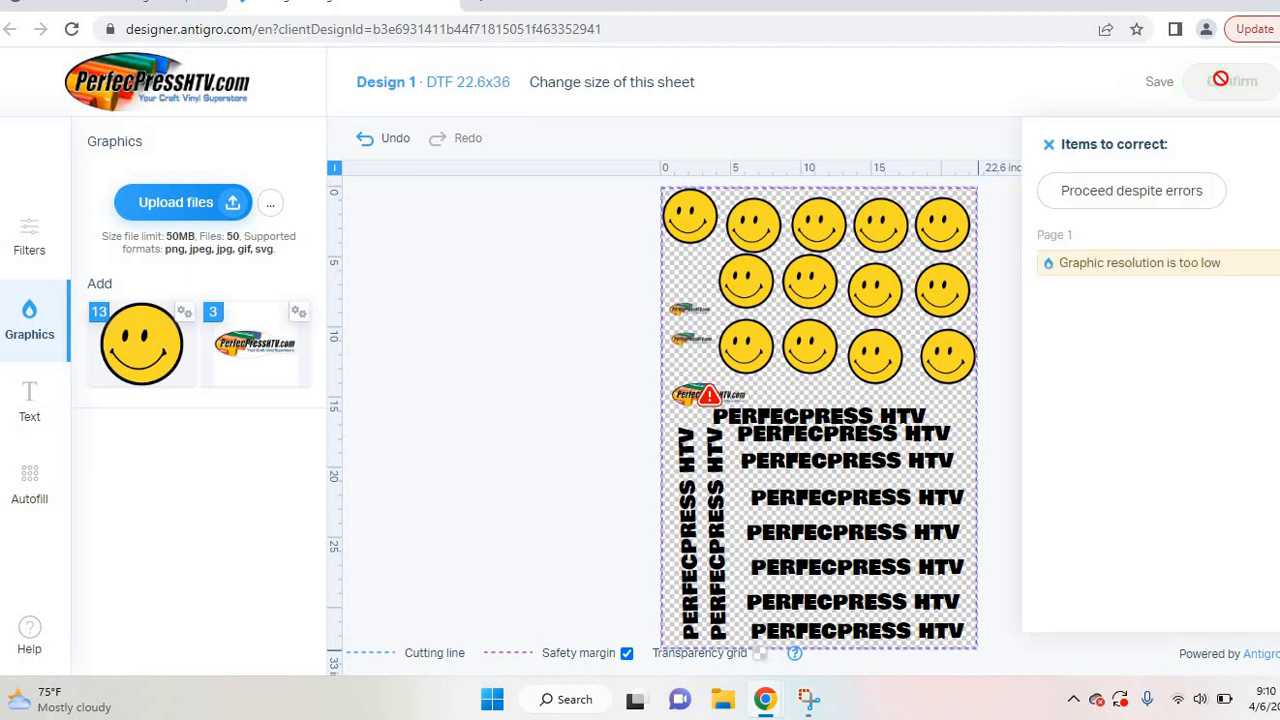
# Step: Proceed past the low-resolution error and confirm the gang sheet design with errors
pyautogui.click(1150, 204)
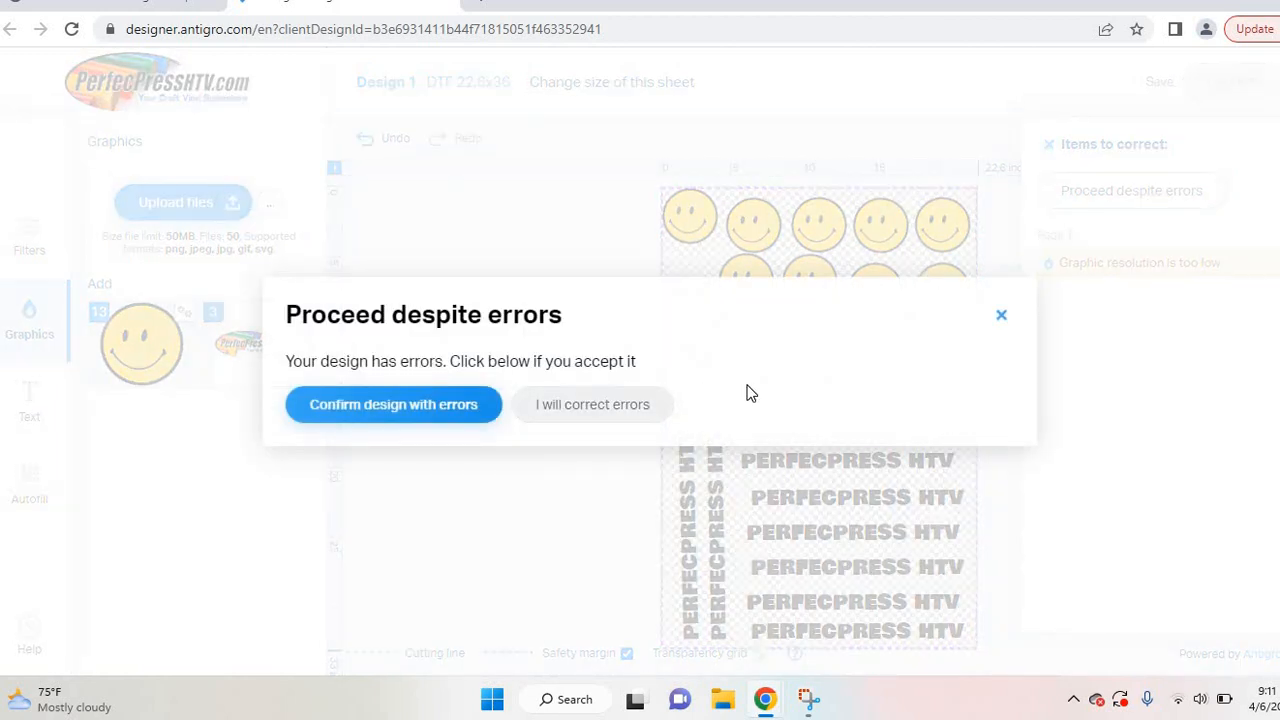
pyautogui.click(444, 416)
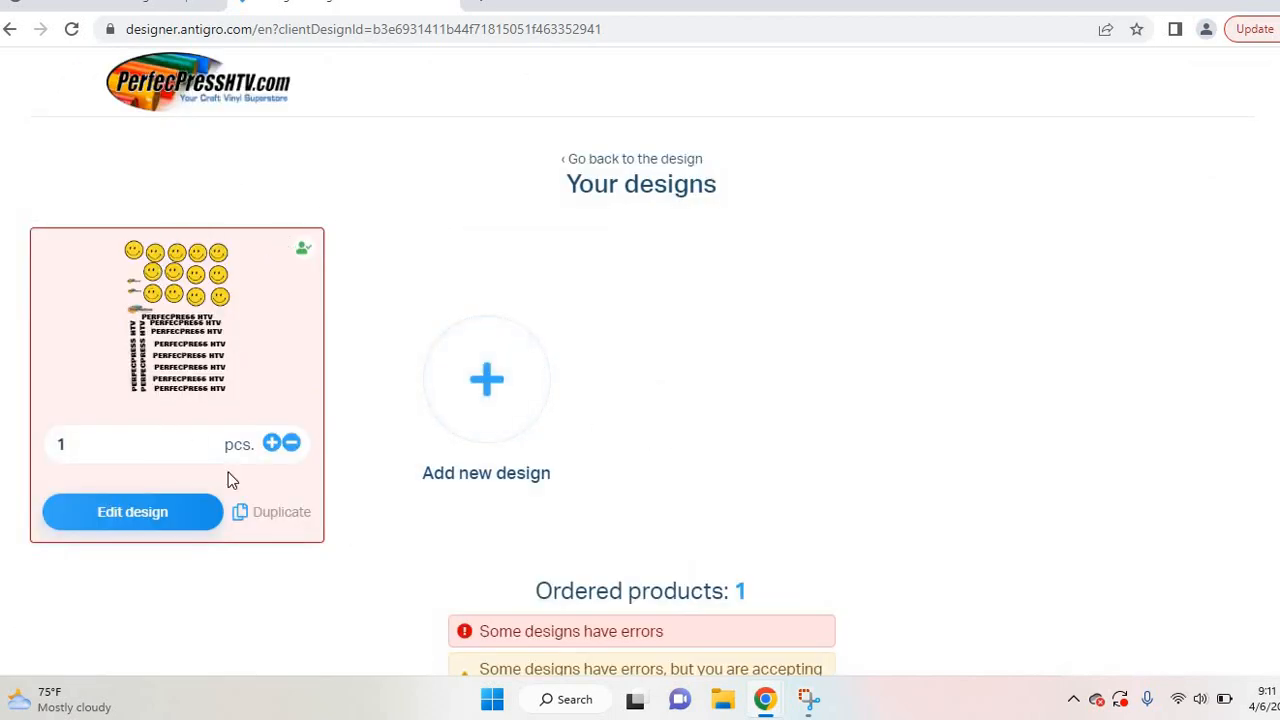
# Step: Raise the order quantity to 3, then bring it back down to 1 piece
pyautogui.click(272, 444)
pyautogui.click(272, 444)
pyautogui.click(291, 445)
pyautogui.click(291, 445)
# Step: Confirm the designs at quantity 1 to reach the order Summary
pyautogui.scroll(-2, 631, 400)
pyautogui.scroll(1, 631, 400)
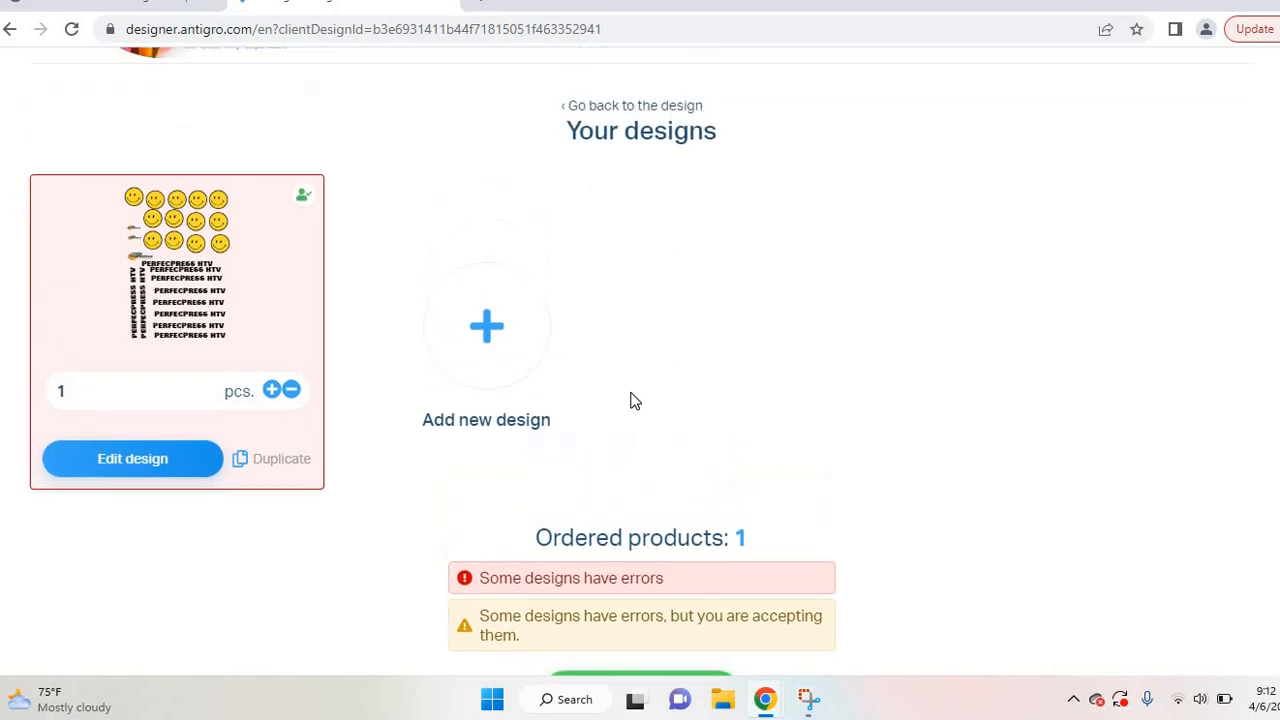
pyautogui.scroll(-1, 631, 400)
pyautogui.click(648, 630)
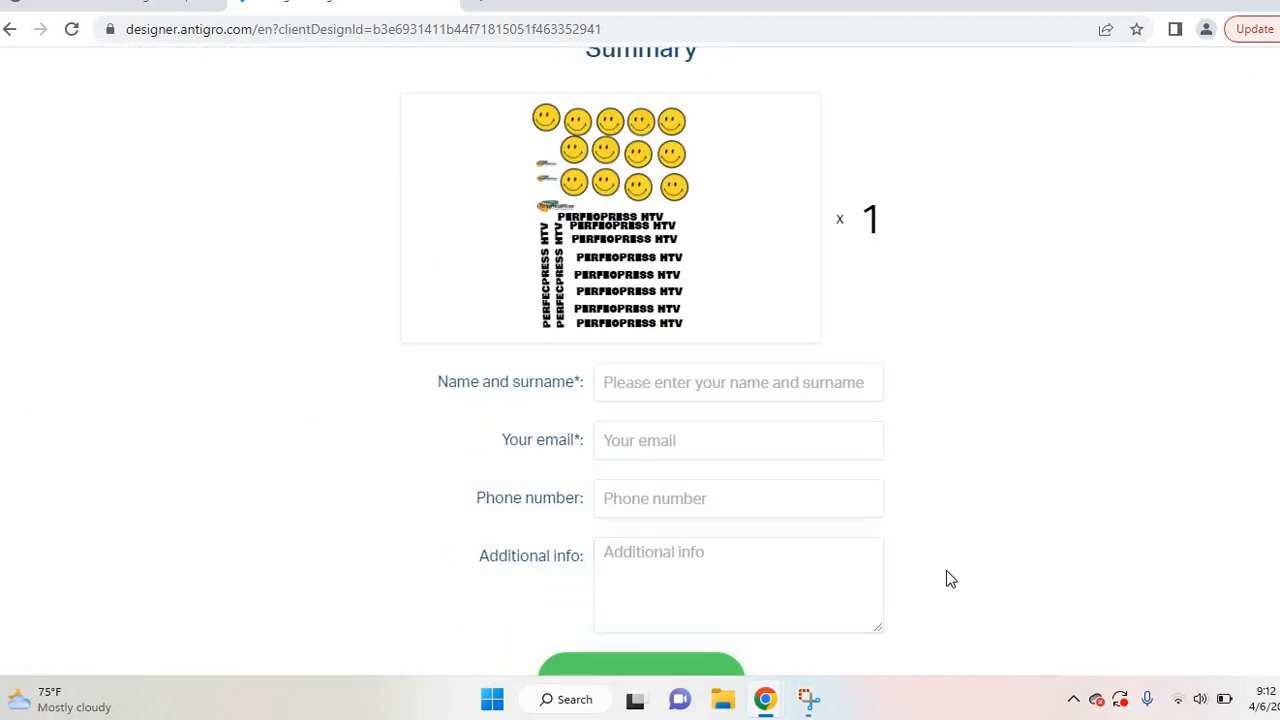
# Step: Enter the customer's name and e-mail, and 'test' as the phone number
pyautogui.click(676, 383)
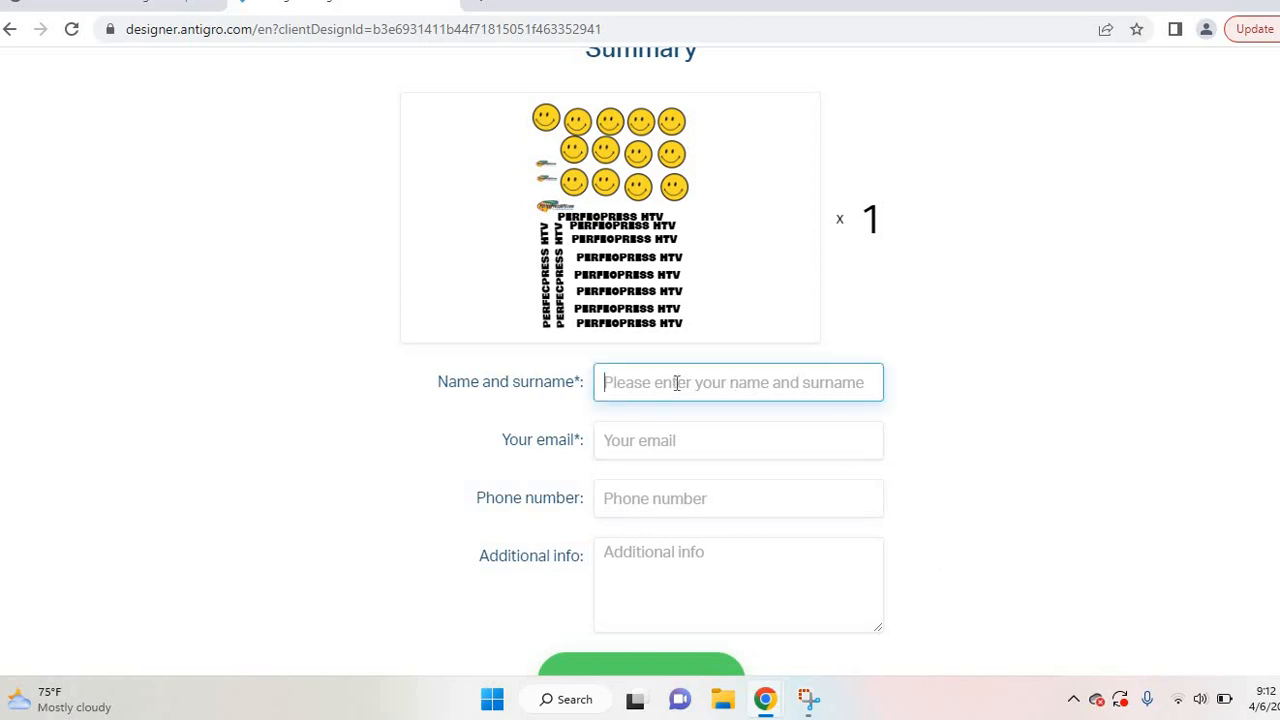
pyautogui.write('Regis')
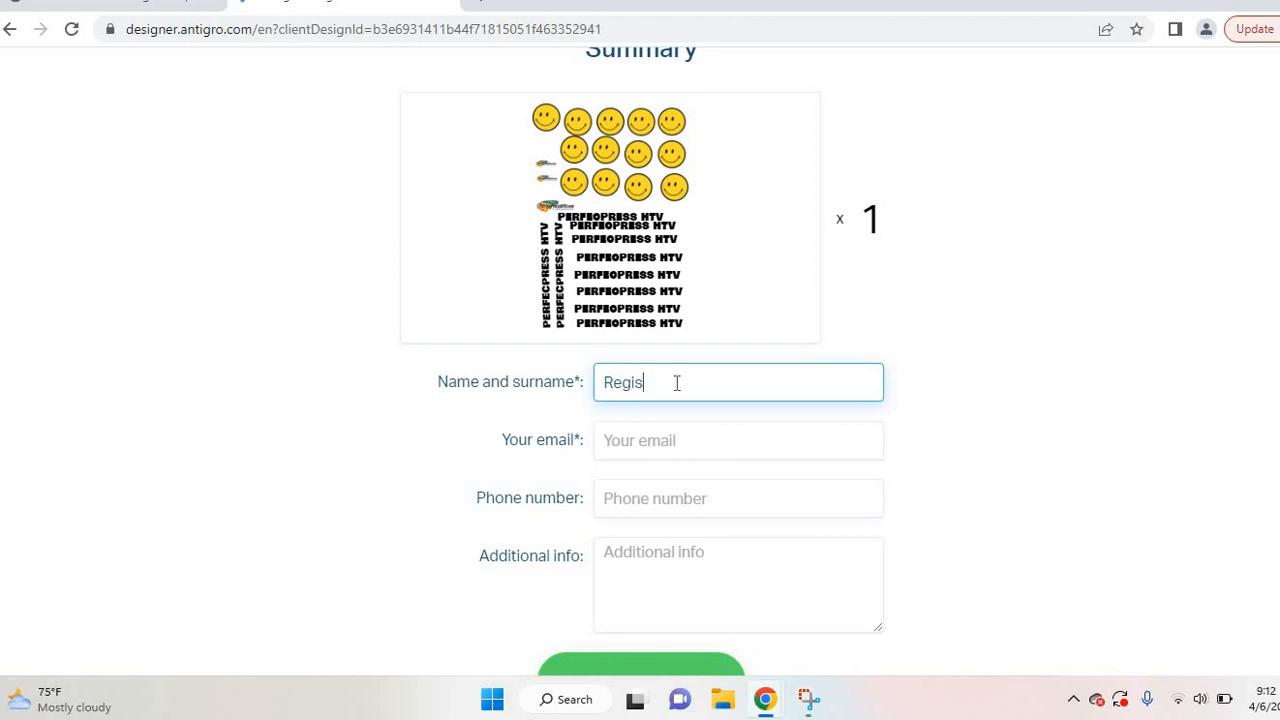
pyautogui.click(685, 445)
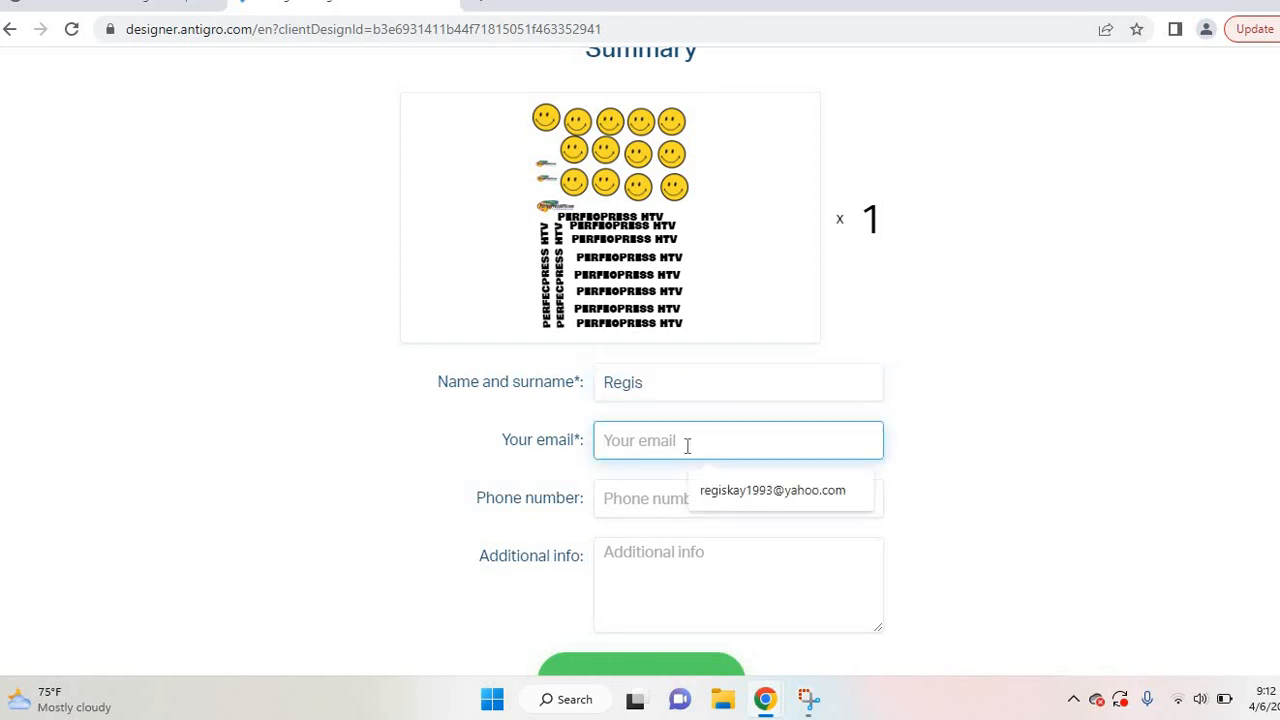
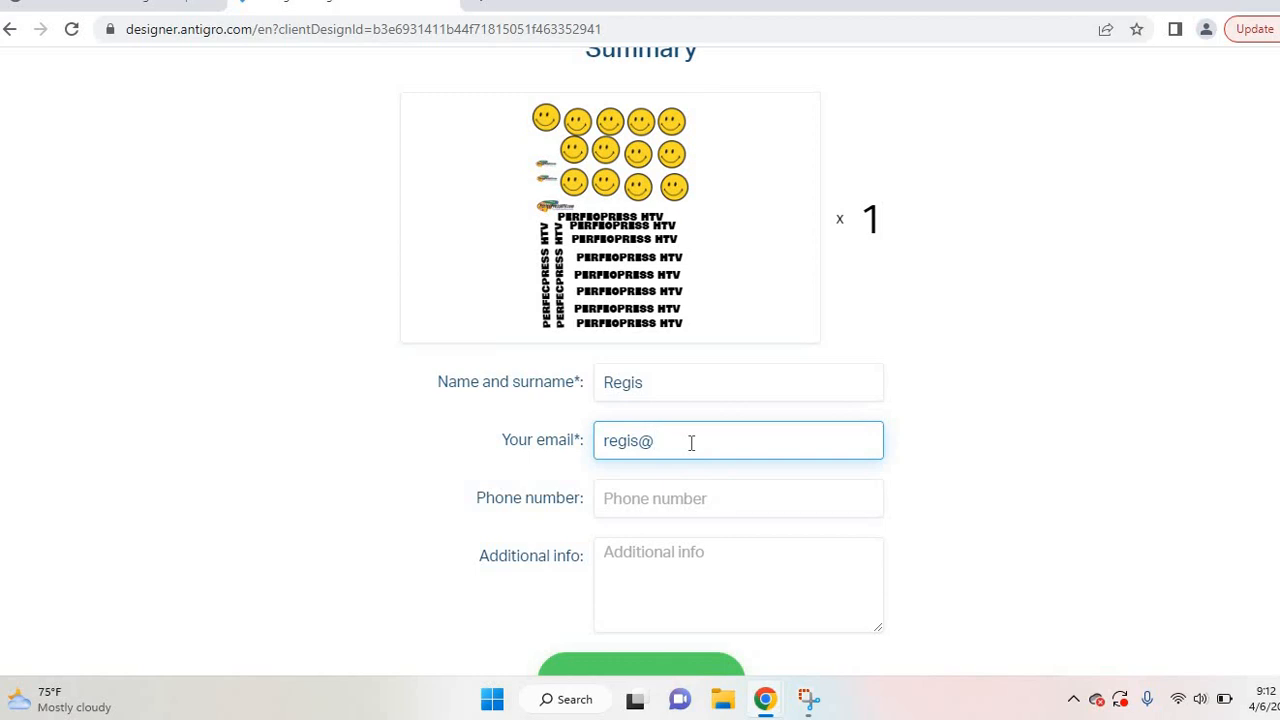
pyautogui.click(677, 496)
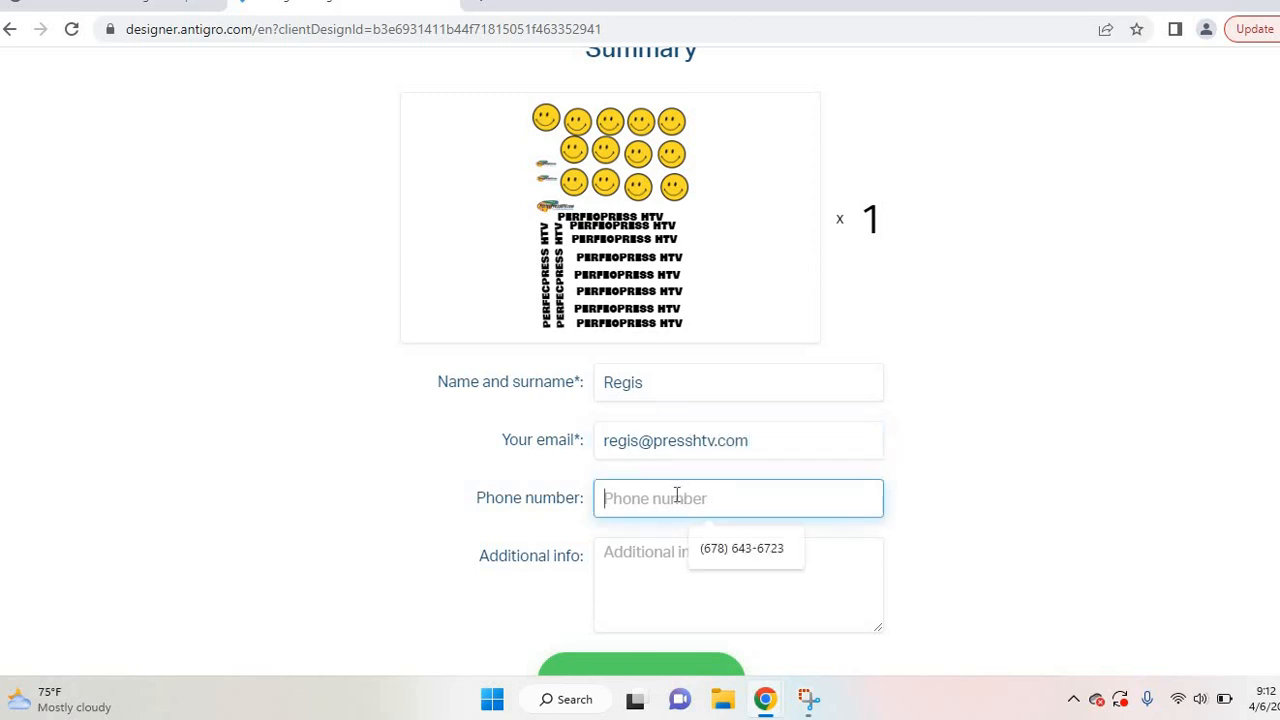
pyautogui.write('test')
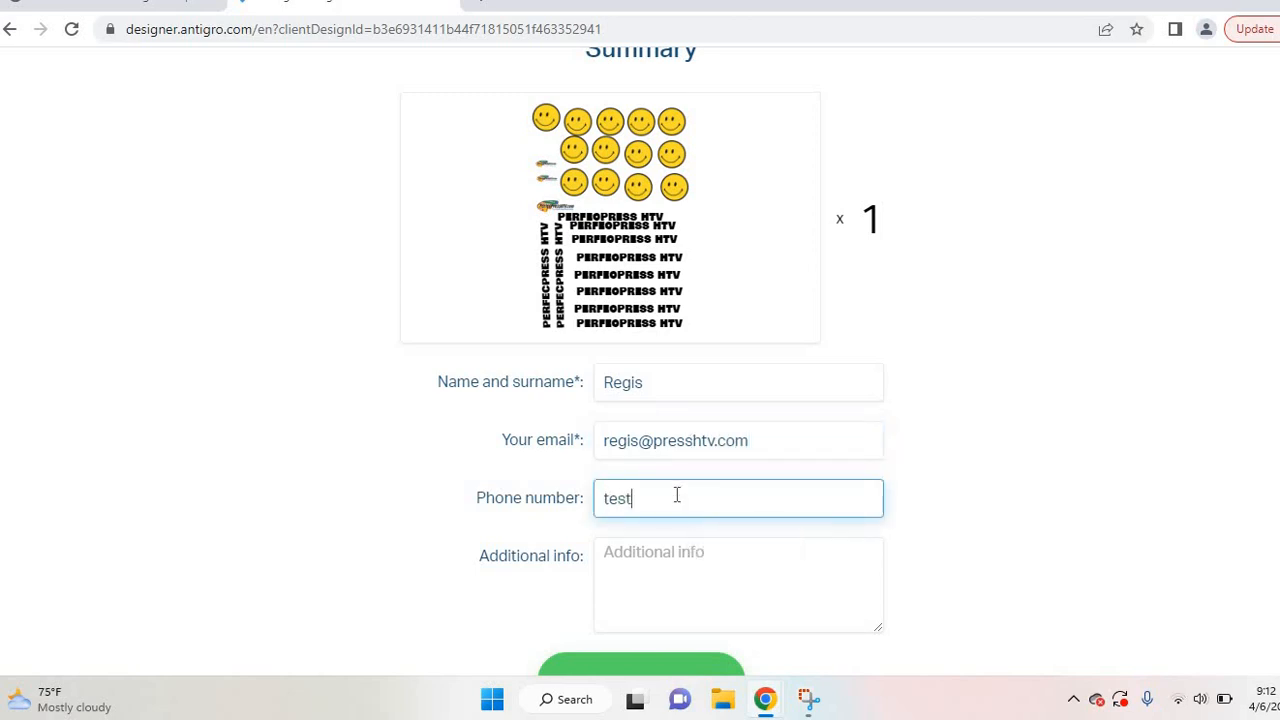
# Step: Enter 'test' as additional info, correcting the typo, and submit the order details
pyautogui.click(641, 556)
pyautogui.write('tetst')
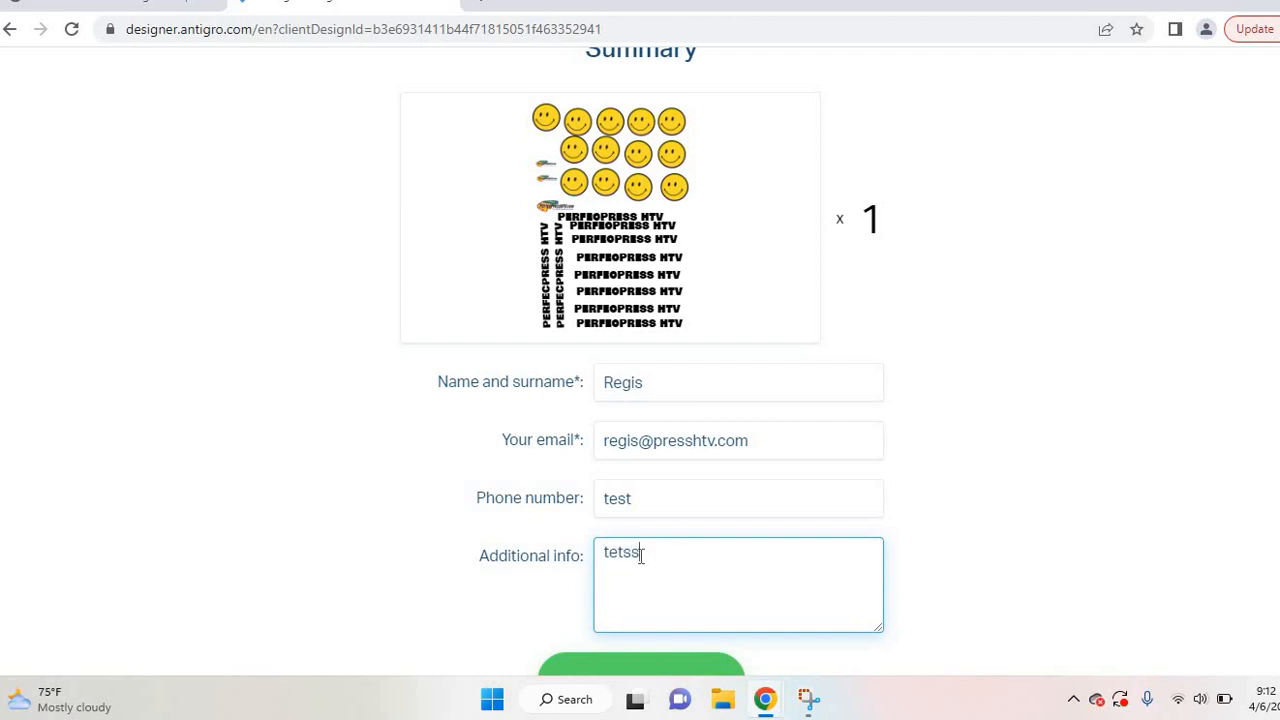
pyautogui.press('BackSpace')
pyautogui.doubleClick(641, 556)
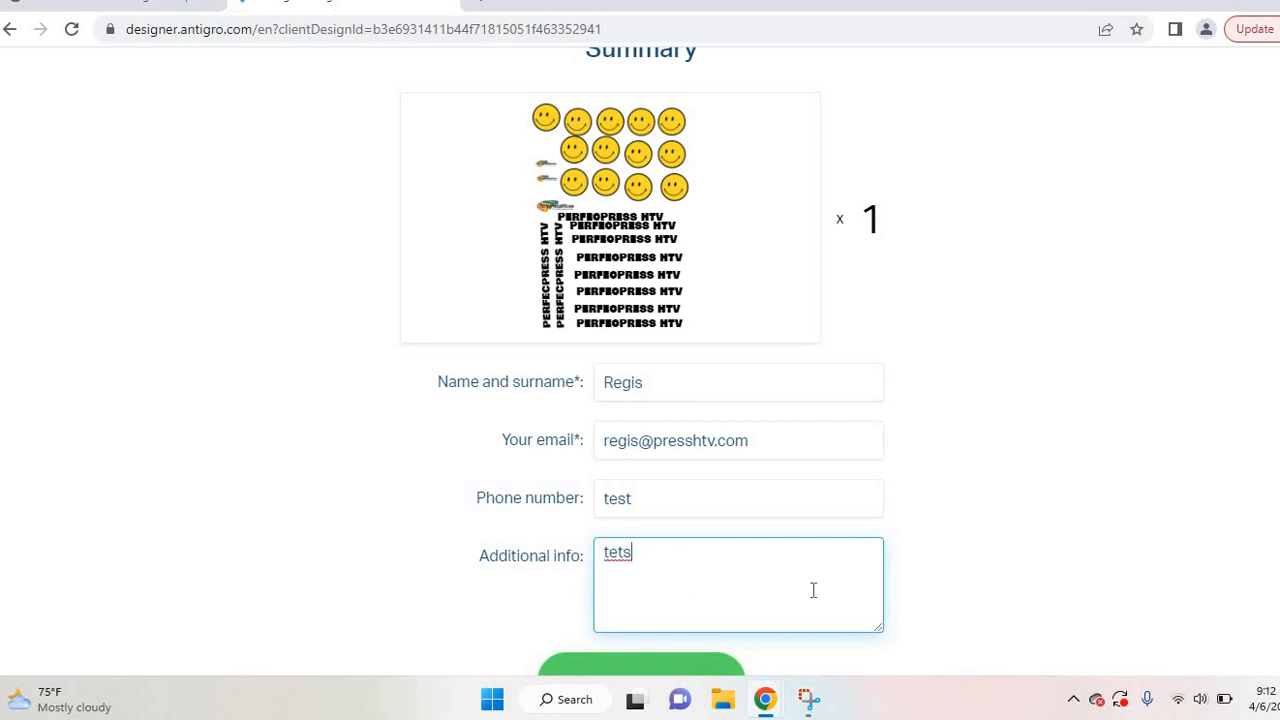
pyautogui.click(716, 565)
pyautogui.press('BackSpace')
pyautogui.press('BackSpace')
pyautogui.write('st')
pyautogui.scroll(-1, 756, 587)
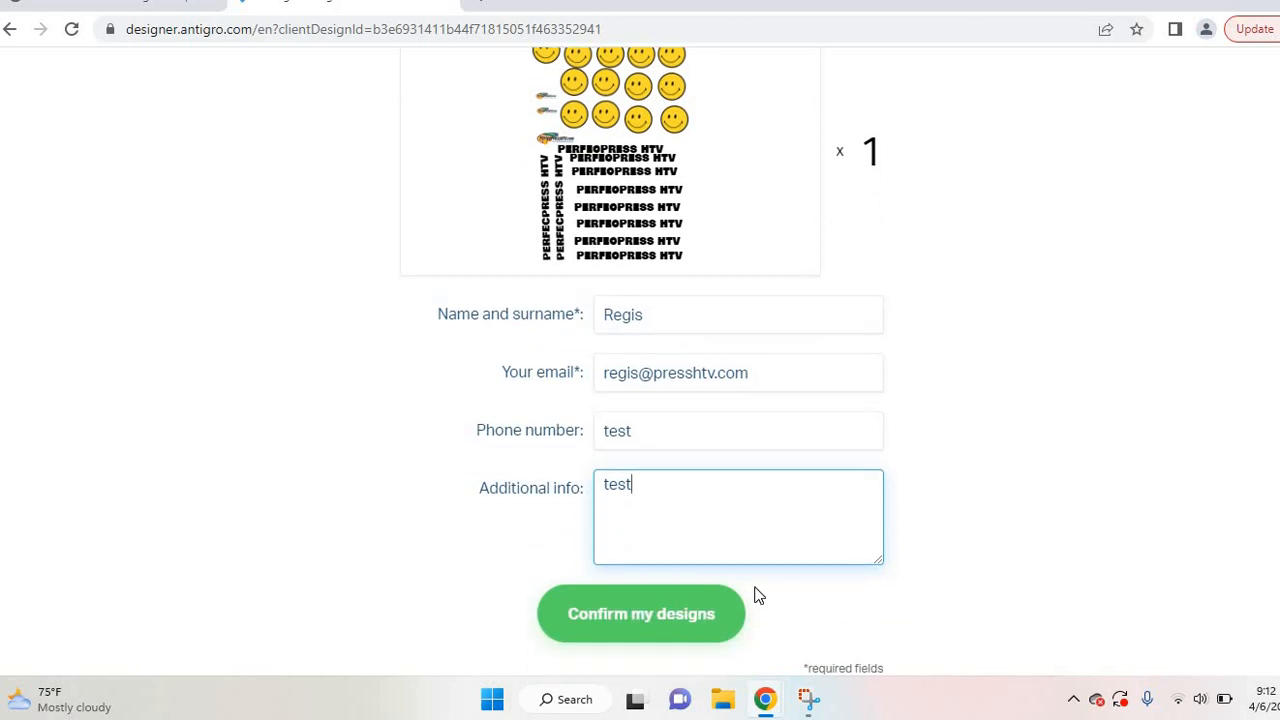
pyautogui.click(655, 618)
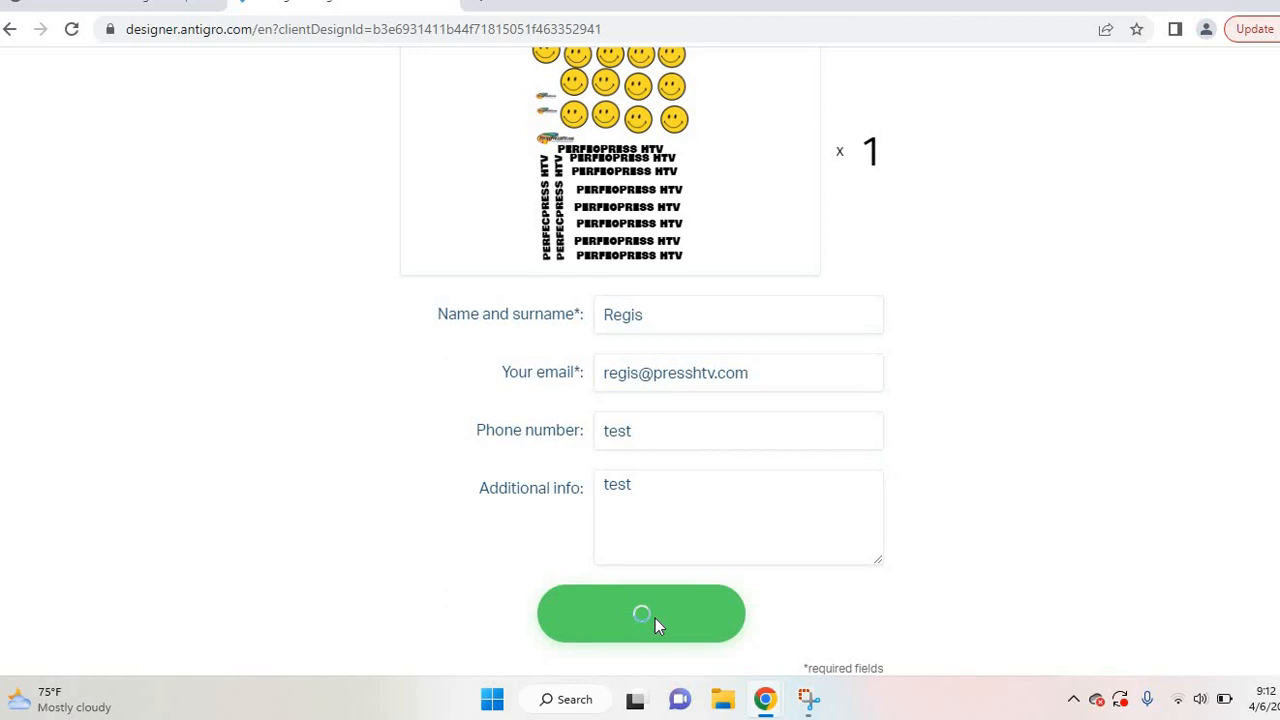